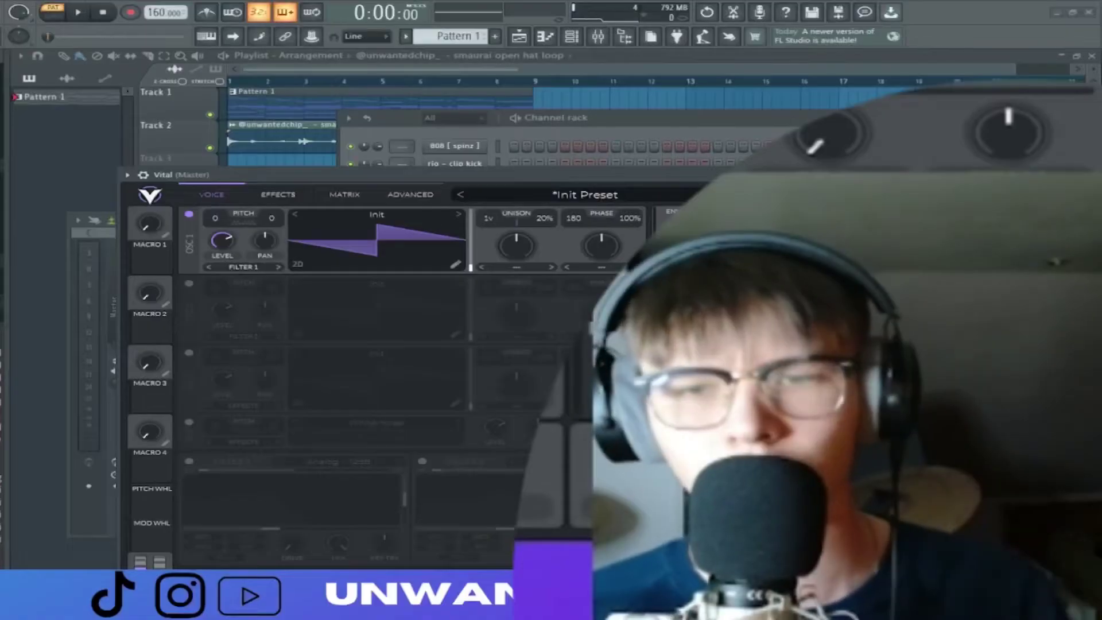
Step: Move the Vital window so it is fully visible and load the Basic Shapes wavetable into oscillator 1
drag(482, 169, 465, 128)
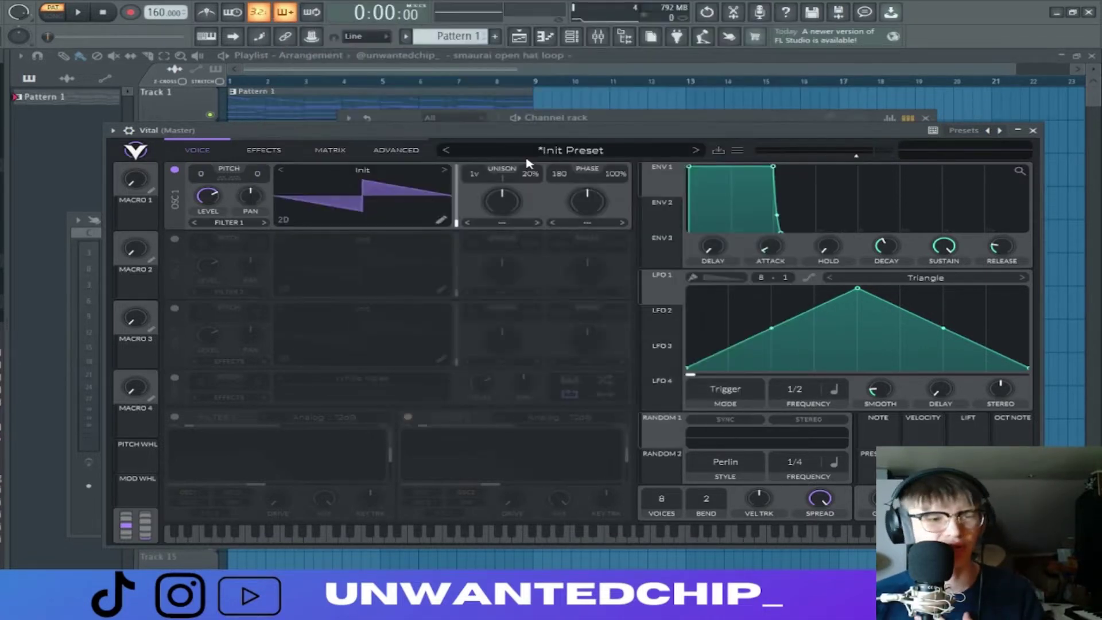
click(444, 173)
click(444, 173)
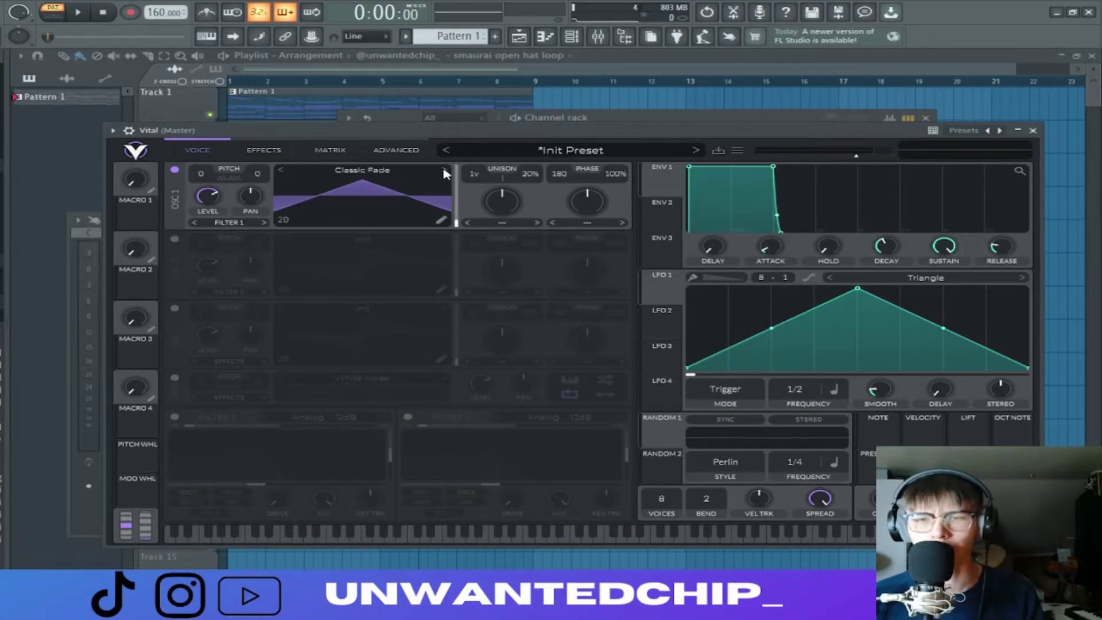
click(443, 174)
click(368, 172)
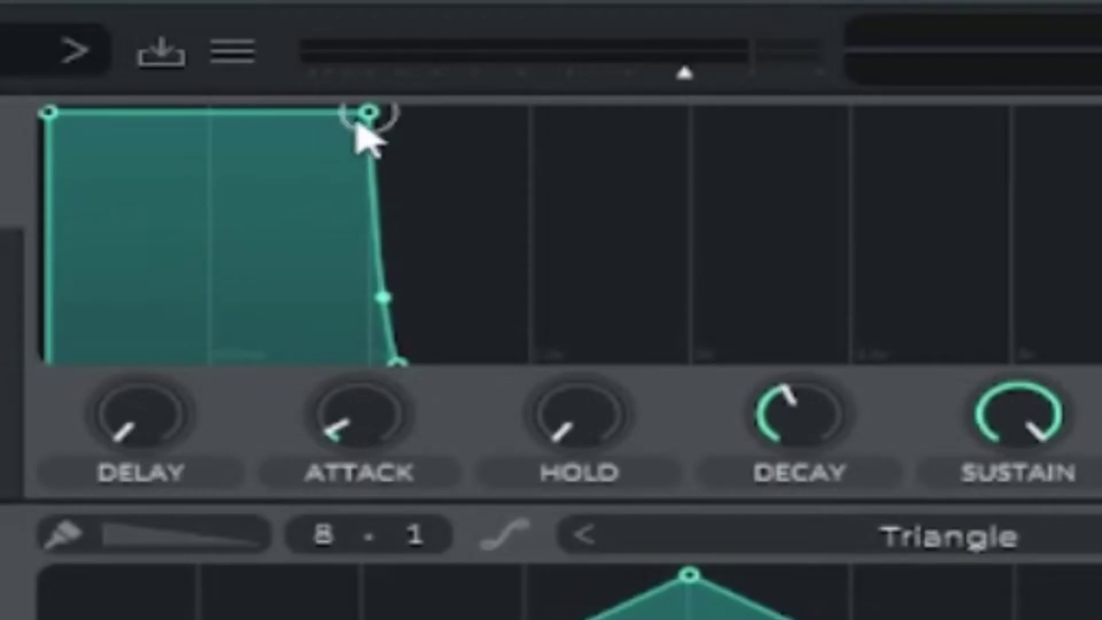
Step: Shape envelope 1 as a short decay with very low sustain, and give oscillator 1 six unison voices at 8% detune
drag(362, 135, 300, 363)
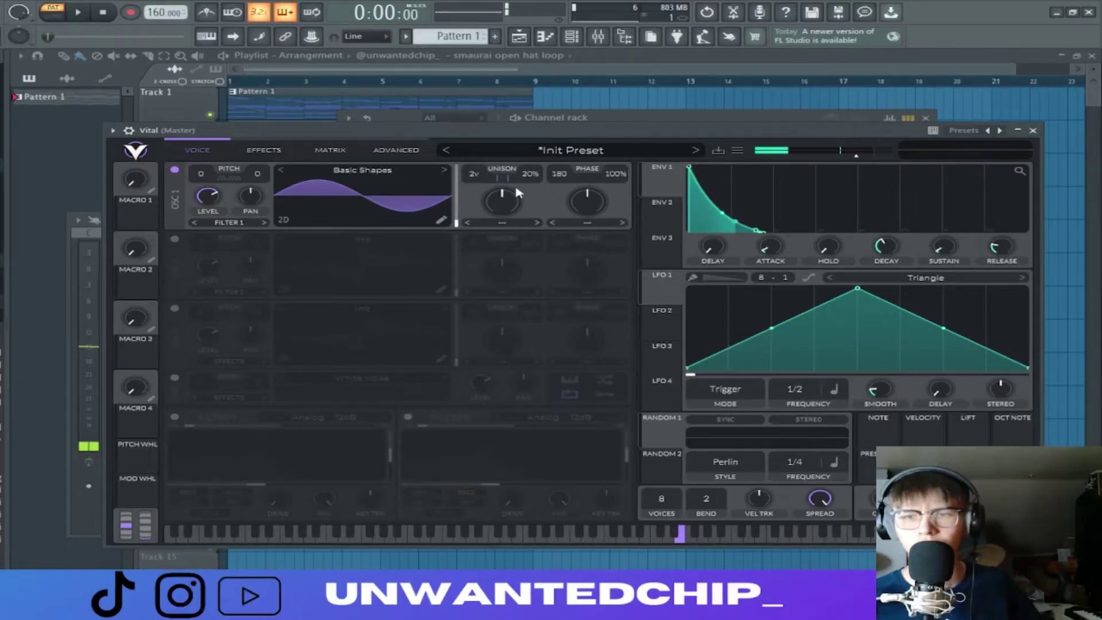
drag(478, 175, 477, 165)
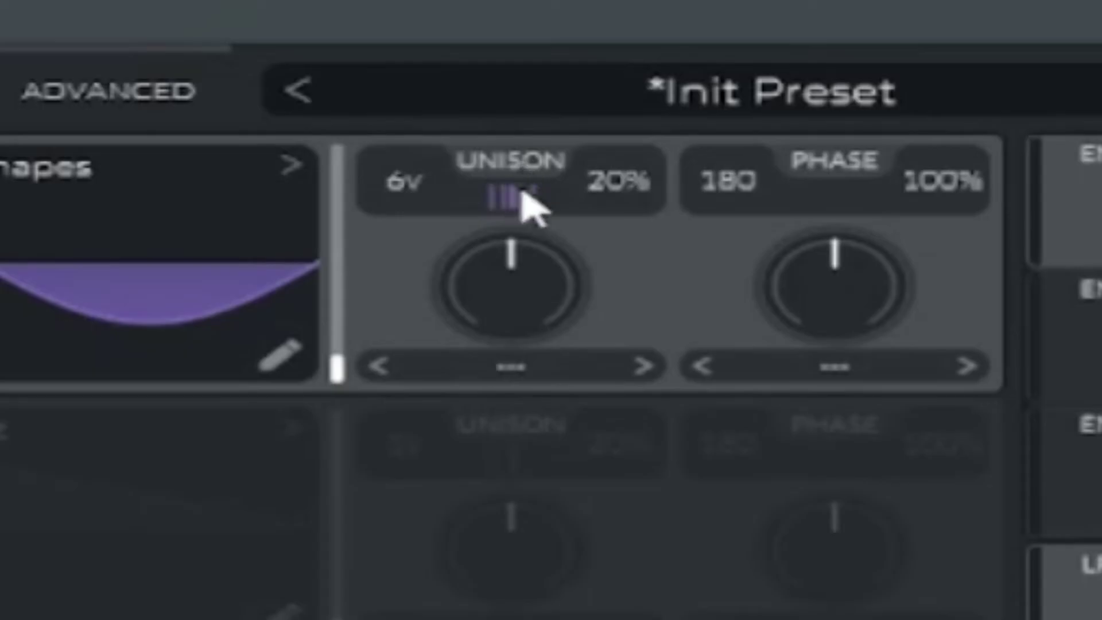
drag(617, 183, 632, 264)
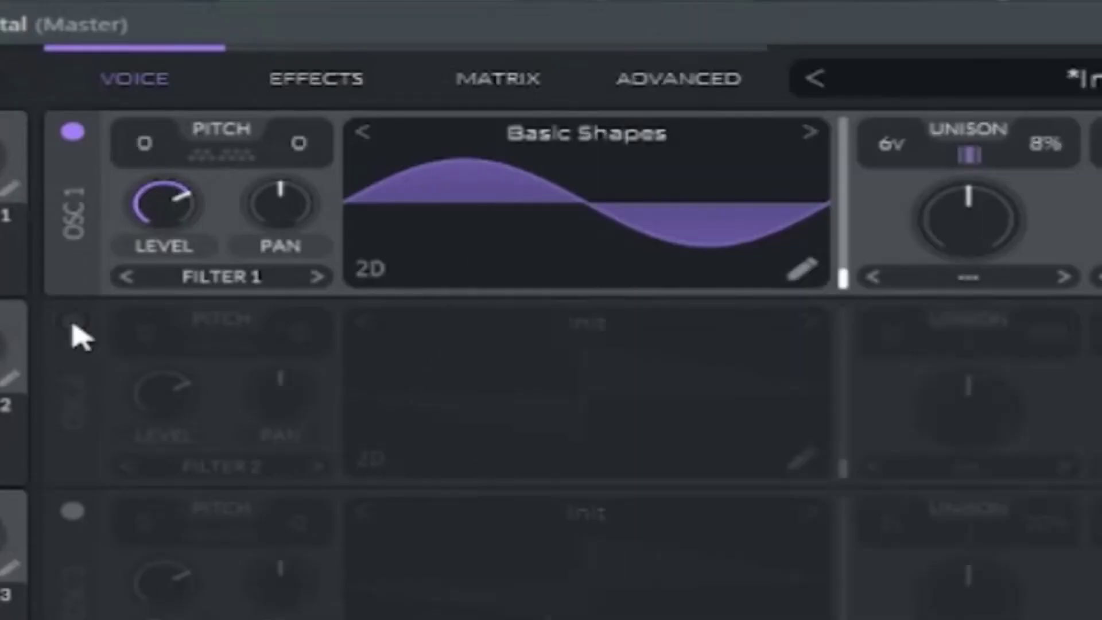
Step: Enable oscillator 2 with the Basic Shapes wavetable, six unison voices at 6% detune and a transpose of 12 semitones
click(175, 241)
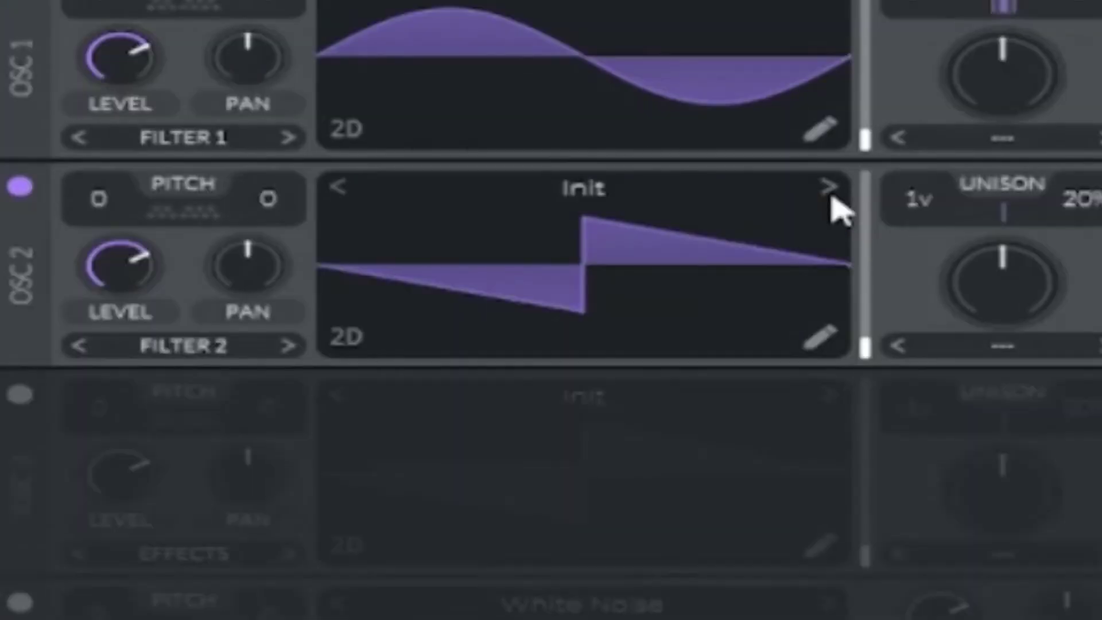
click(832, 193)
drag(941, 199, 938, 110)
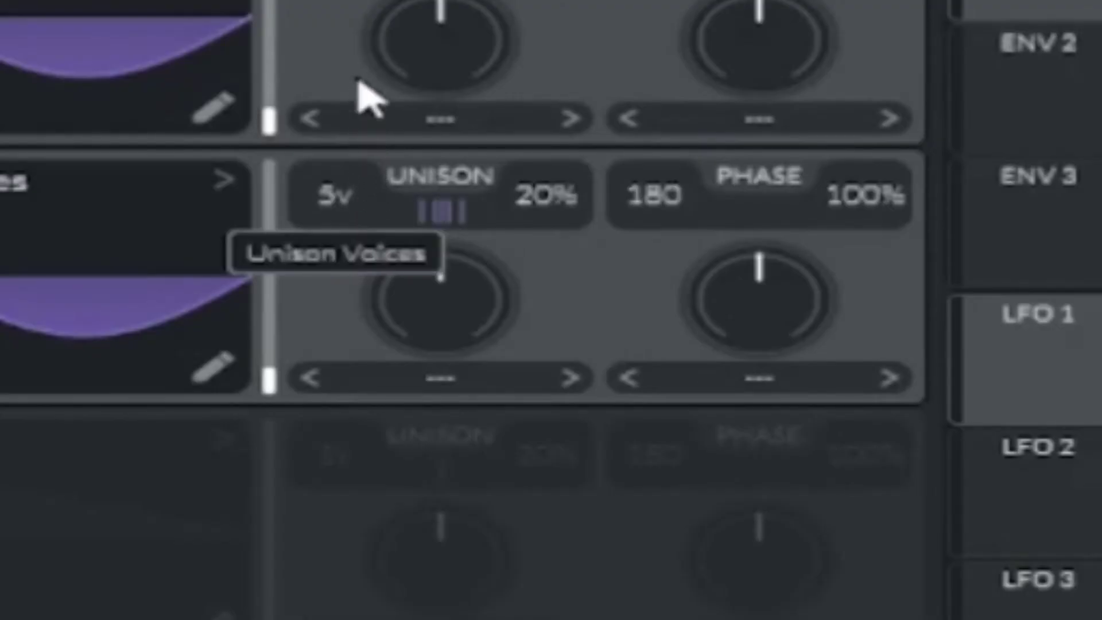
drag(368, 97, 364, 54)
drag(570, 201, 583, 296)
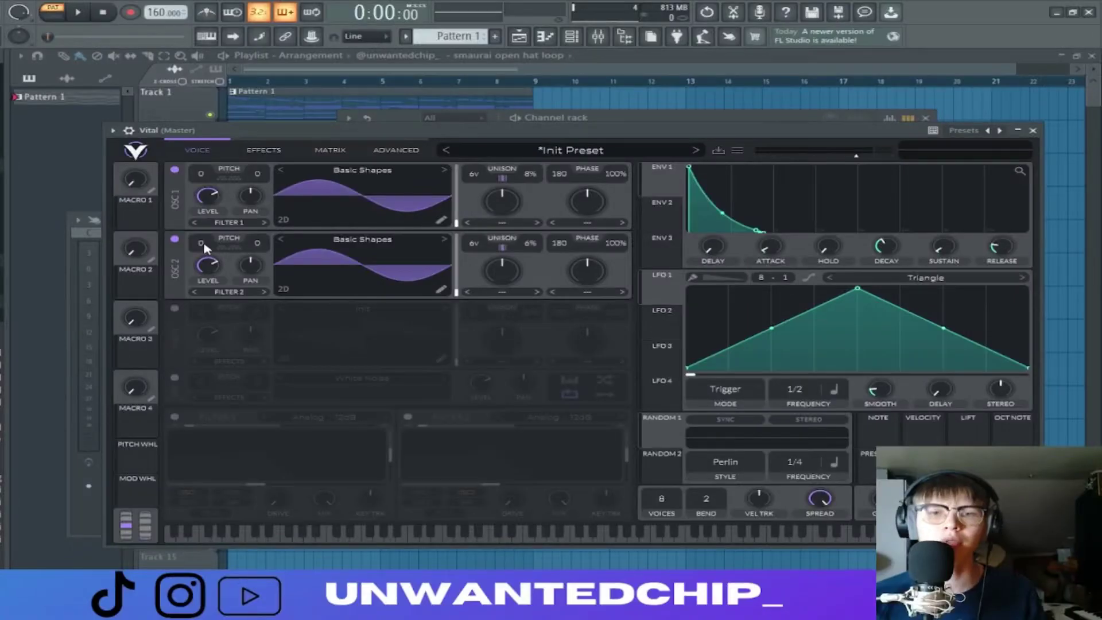
drag(202, 243, 209, 218)
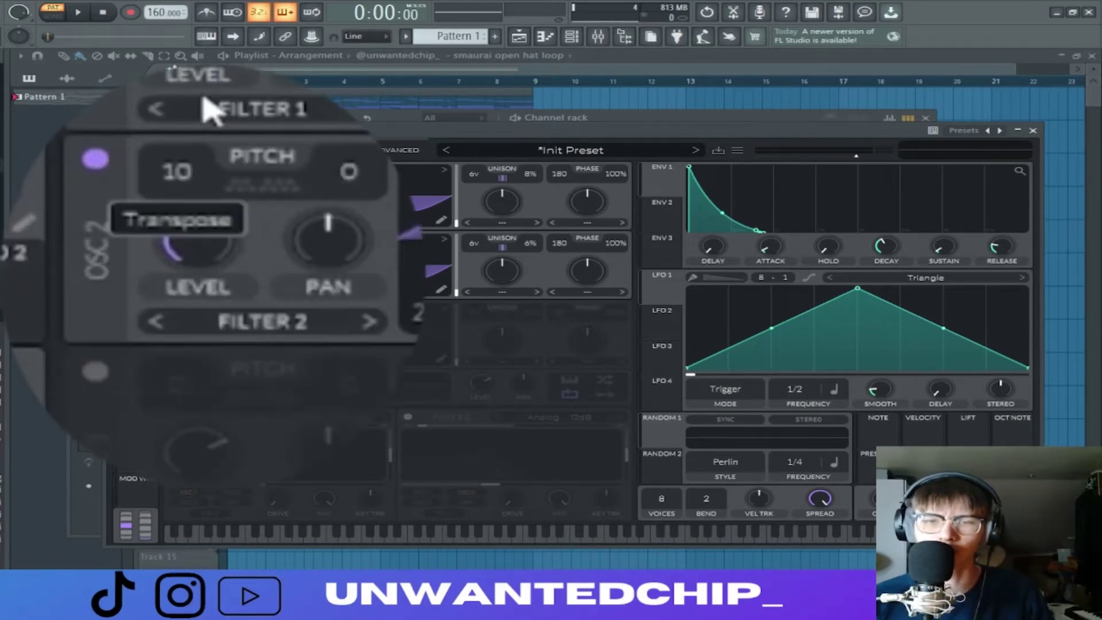
drag(212, 109, 218, 89)
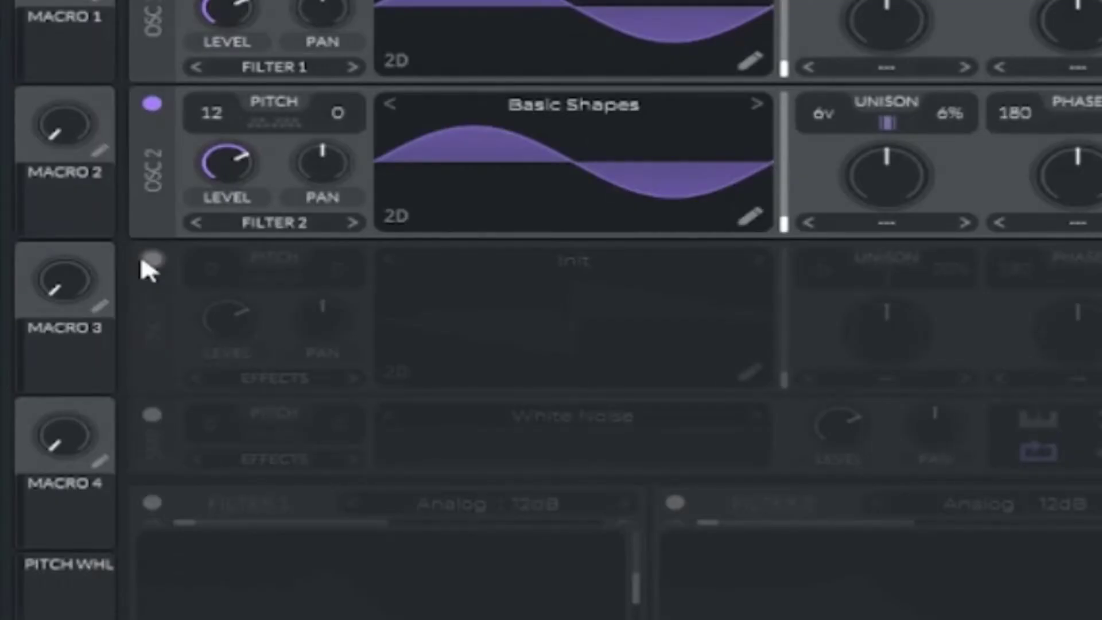
Step: Enable oscillator 3, transpose it up 7 semitones and load the Basic Shapes wavetable
click(172, 307)
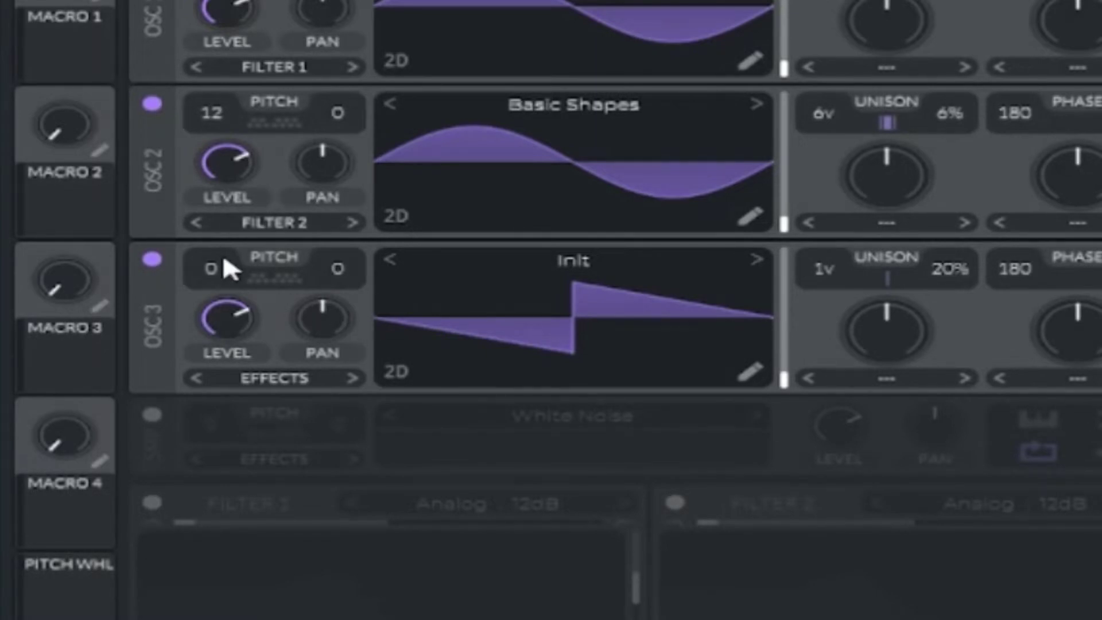
drag(223, 259, 226, 244)
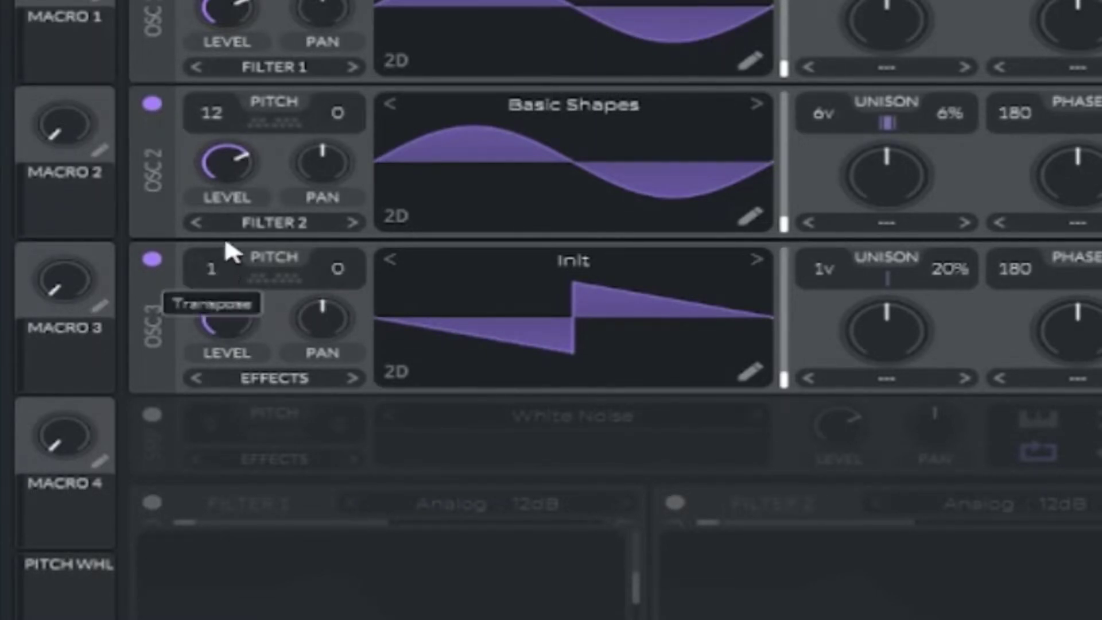
drag(236, 188, 243, 171)
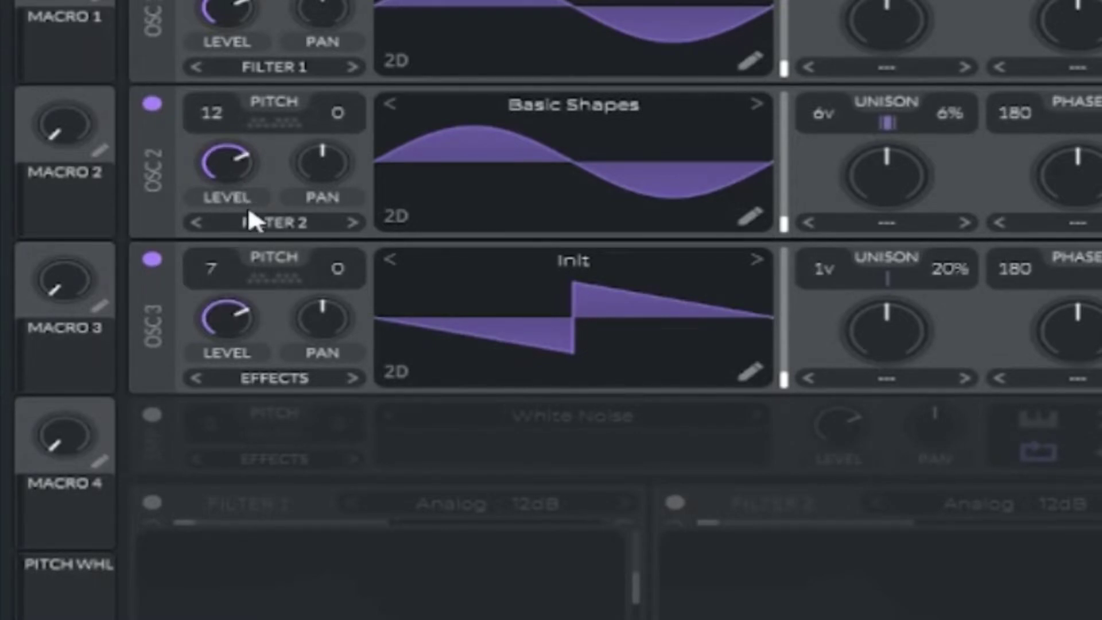
click(394, 260)
click(394, 260)
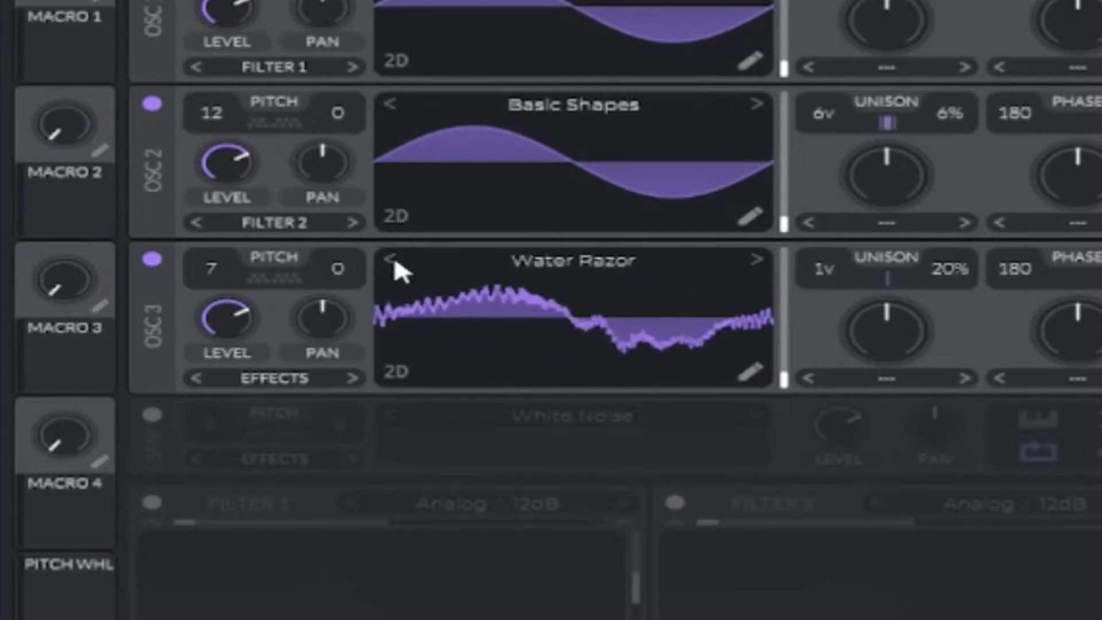
click(395, 262)
click(394, 262)
click(395, 261)
click(467, 268)
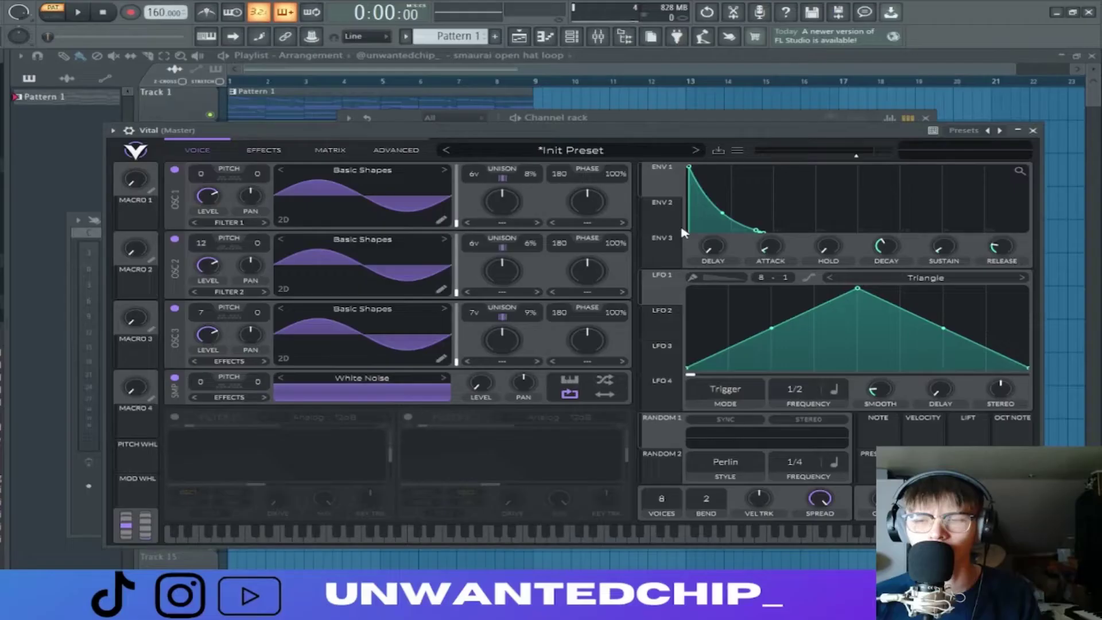
Step: Assign envelope 1 to modulate the white noise sample's level and adjust the noise to a low amount
drag(676, 185, 540, 376)
drag(482, 454, 482, 477)
mouse_move(481, 407)
mouse_down()
mouse_move(481, 427)
mouse_move(481, 411)
mouse_up()
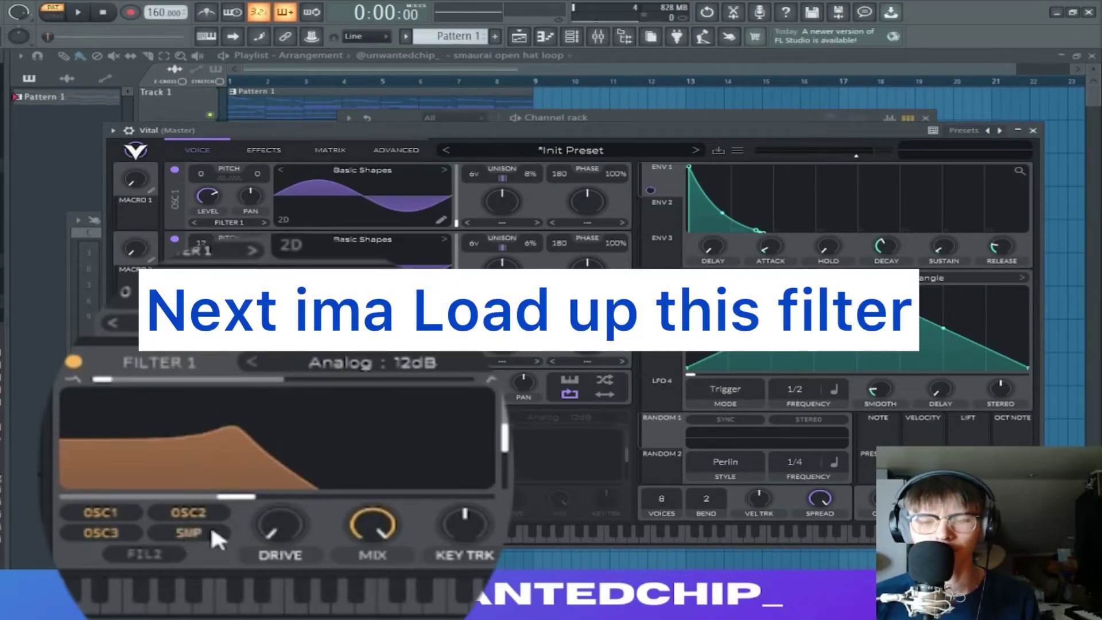
Step: Route the noise sample into filter 1 and blend the filter fully to high-pass with a low cutoff
click(195, 531)
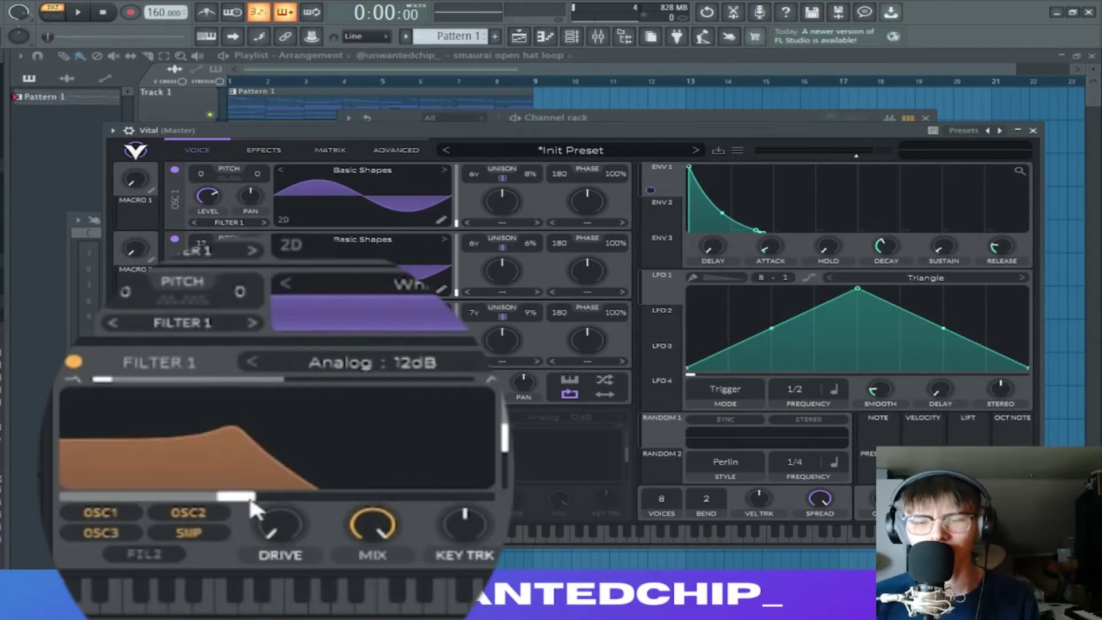
drag(238, 497, 487, 497)
drag(78, 380, 459, 379)
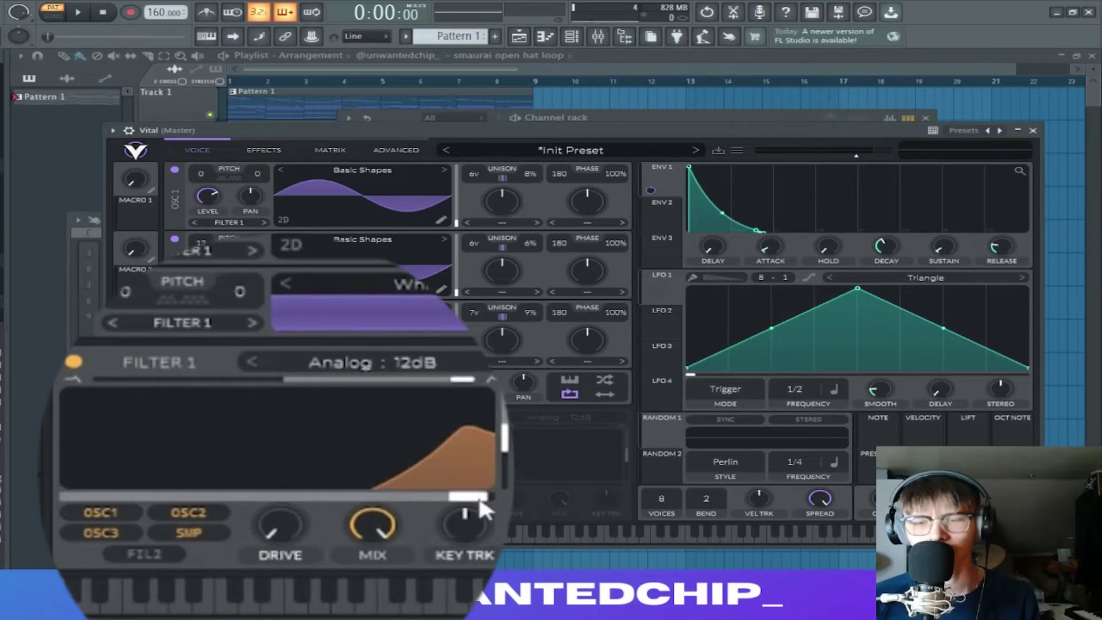
drag(467, 497, 148, 494)
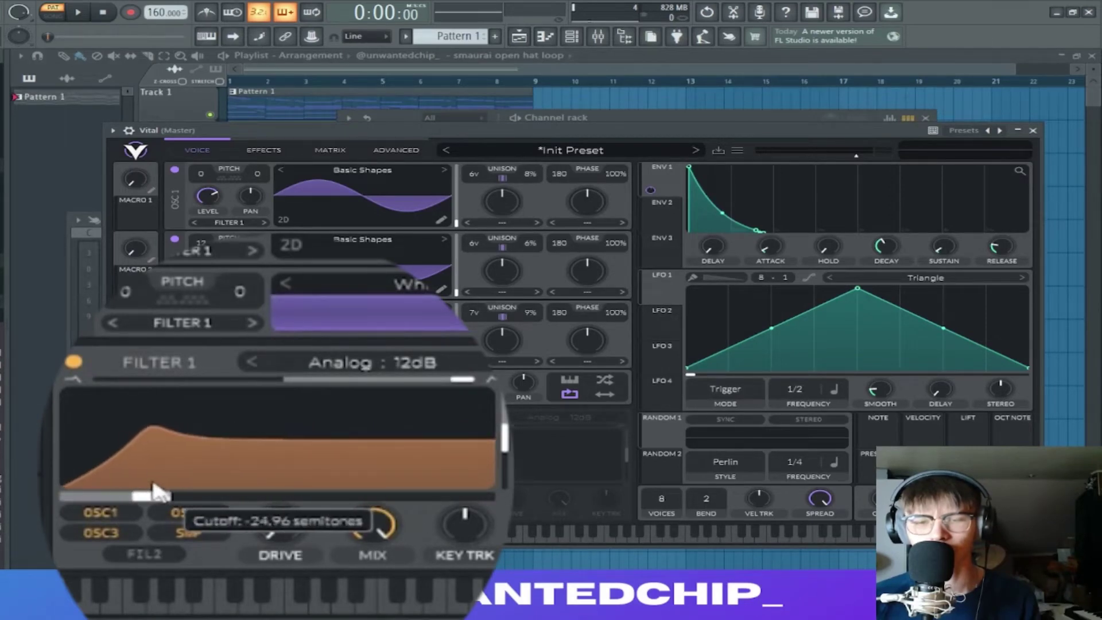
mouse_move(215, 484)
mouse_down()
mouse_move(332, 484)
mouse_move(205, 485)
mouse_up()
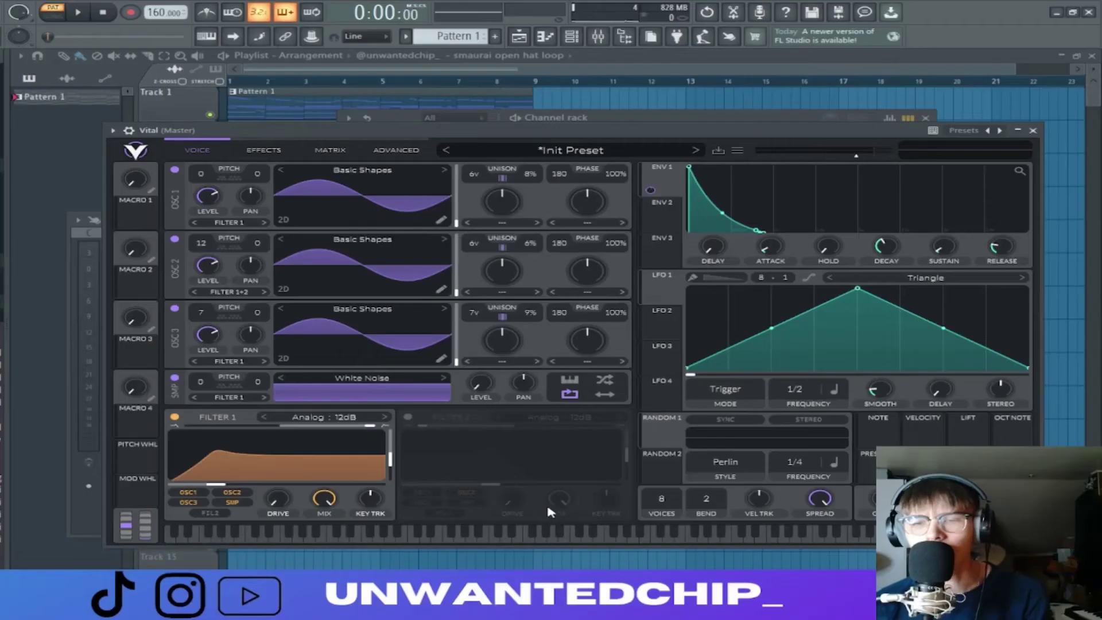
Step: Enable filter 2, raise its low-pass cutoff and assign LFO 1 to modulate that cutoff
click(408, 417)
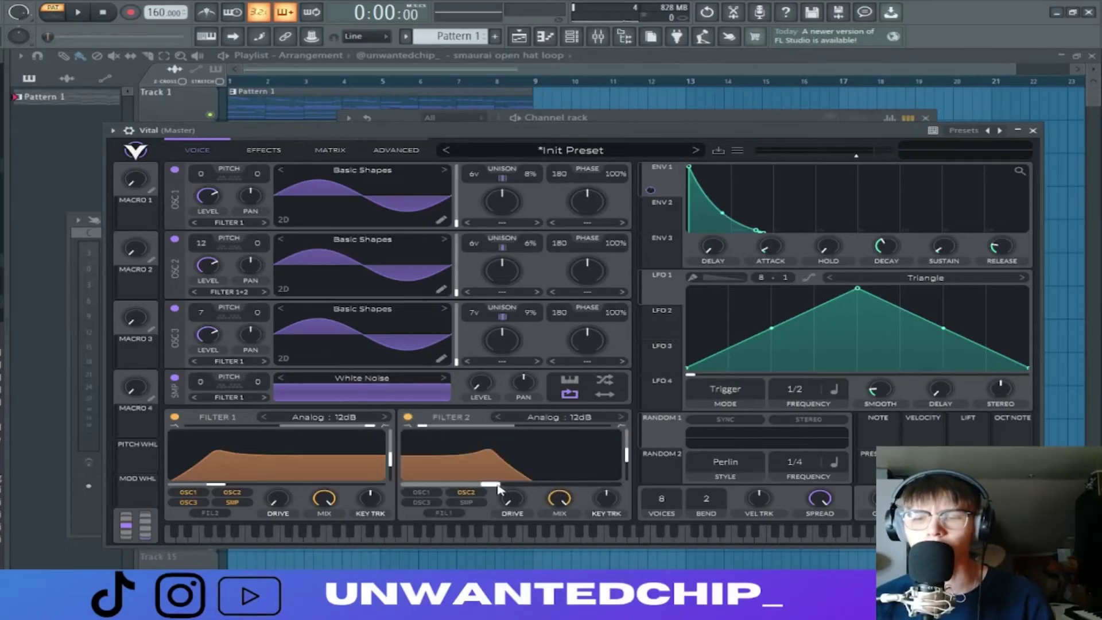
drag(498, 488, 578, 488)
drag(662, 293, 560, 499)
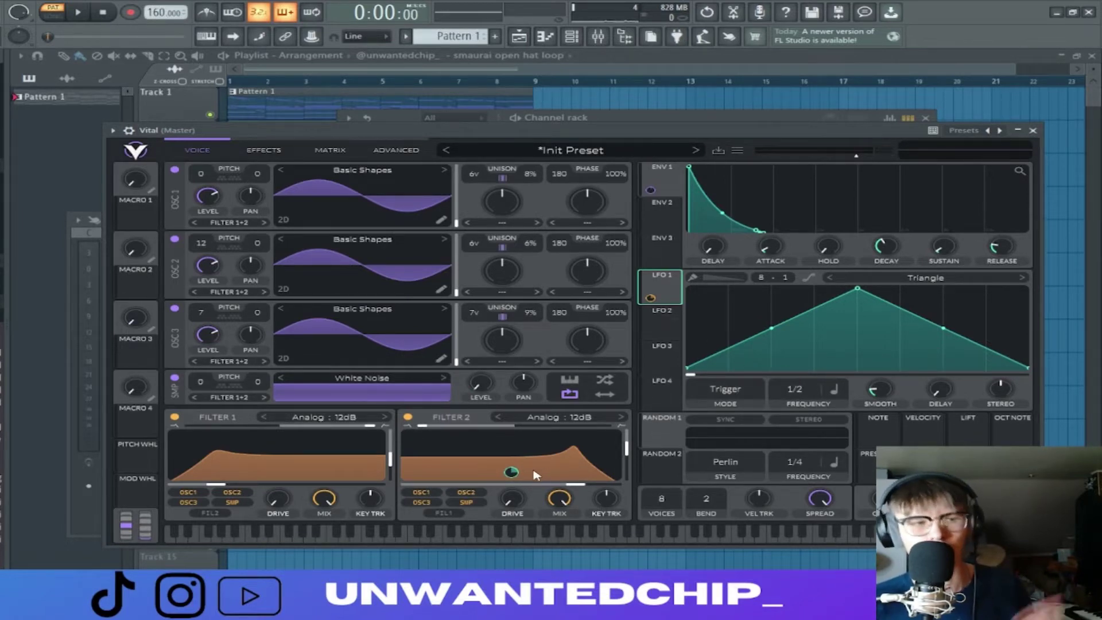
Step: Set LFO 1 to Sync mode and switch its frequency unit to seconds
click(719, 390)
click(722, 429)
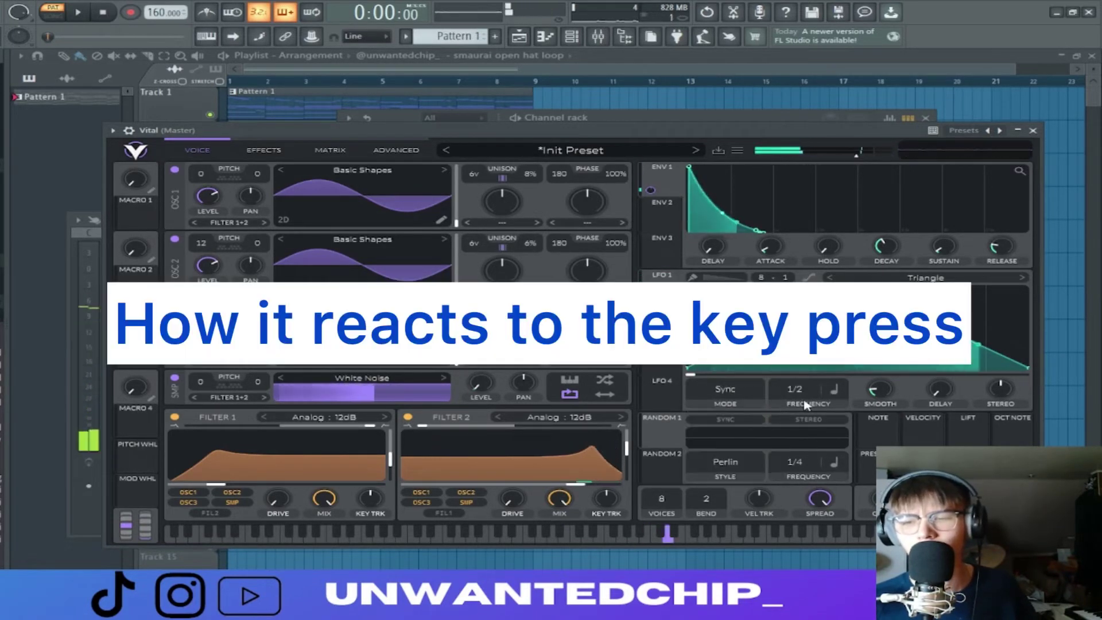
click(843, 392)
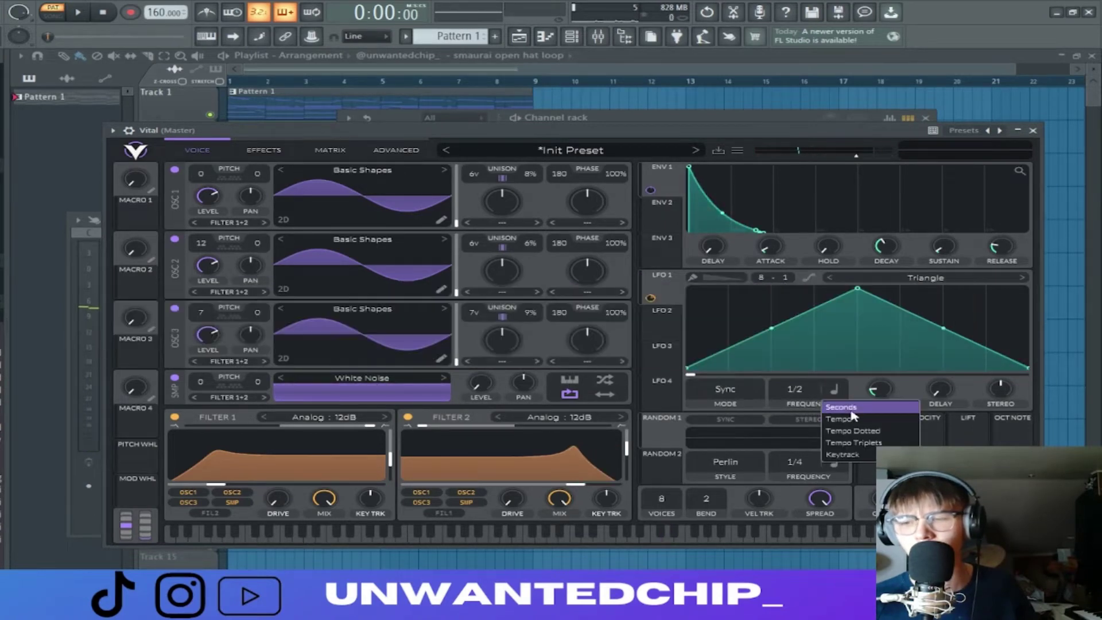
click(851, 416)
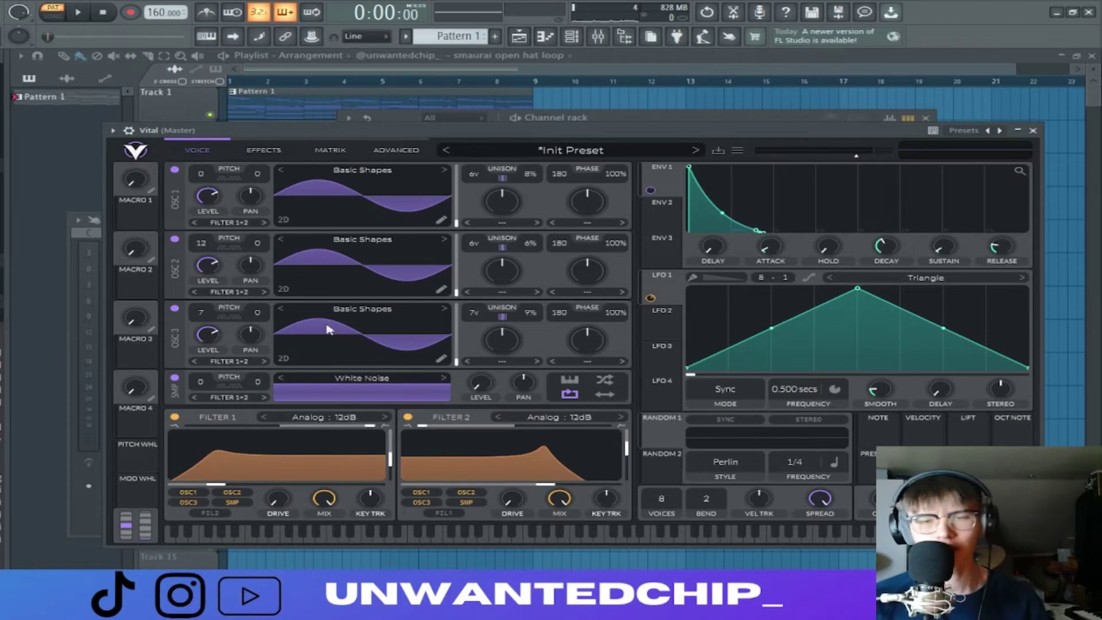
Step: Close the synth window, examine the Vital channel's melody in the piano roll and play the pattern back
click(1033, 131)
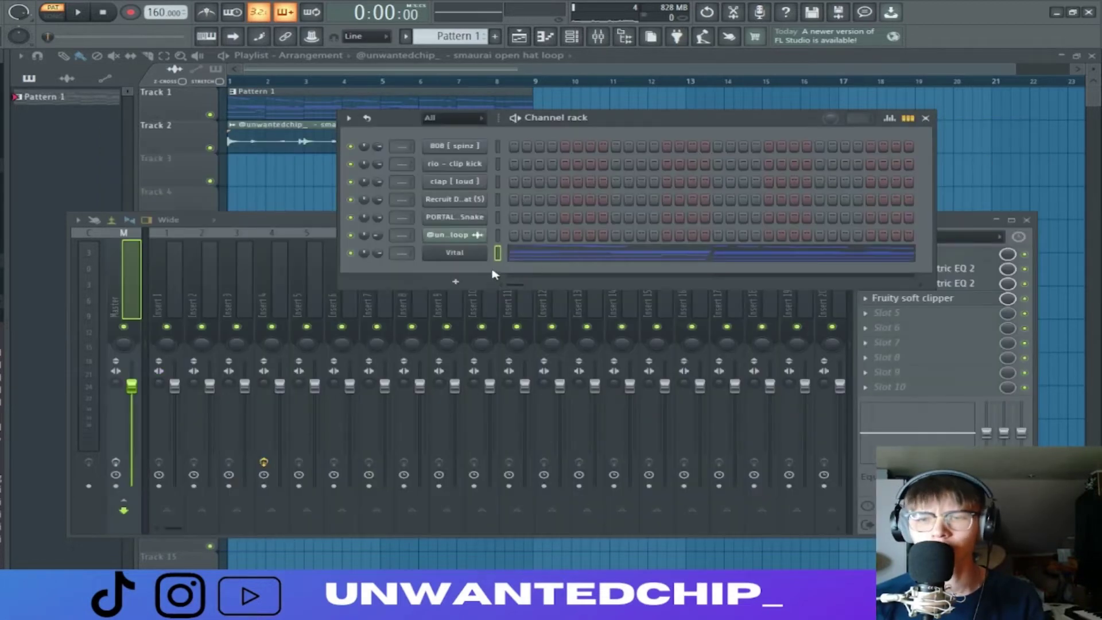
click(519, 260)
scroll(290, 244, up, 8)
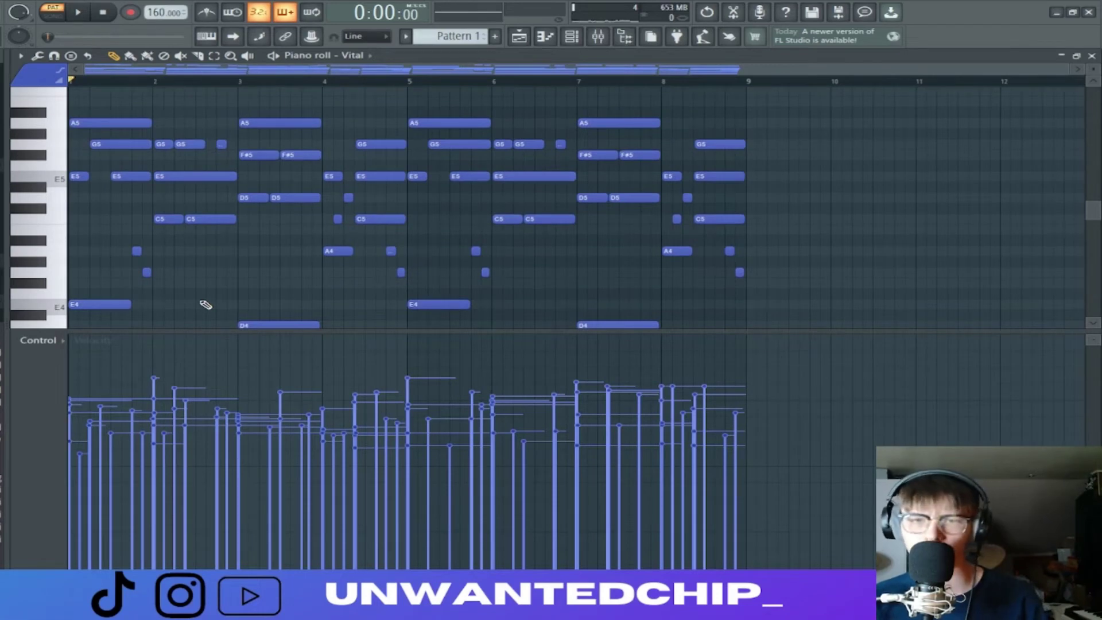
key(F7)
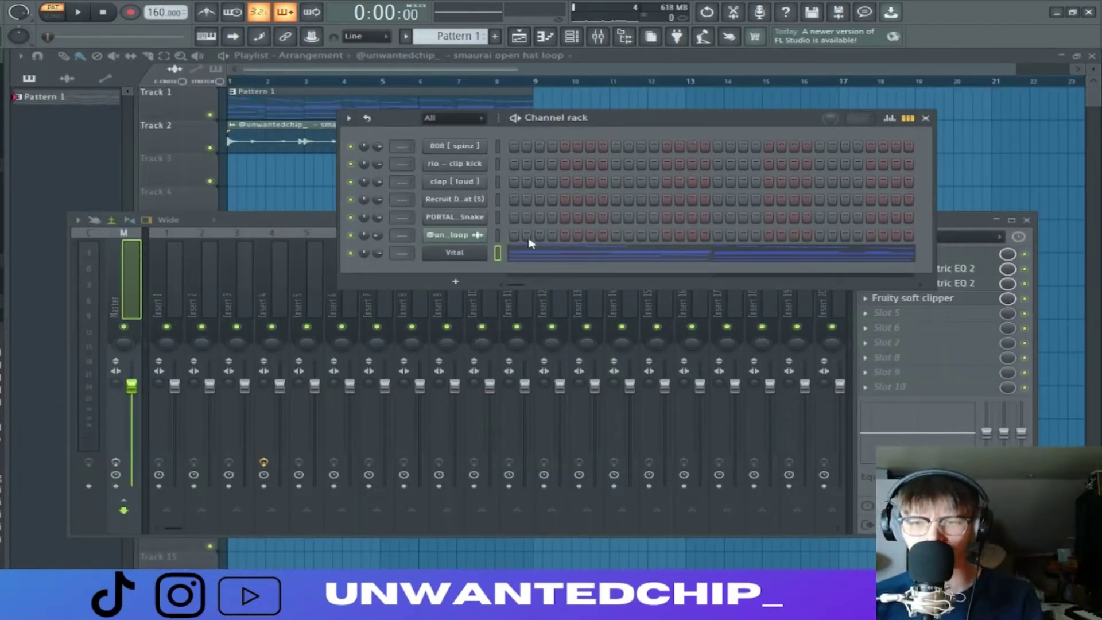
click(551, 261)
scroll(410, 265, up, 1)
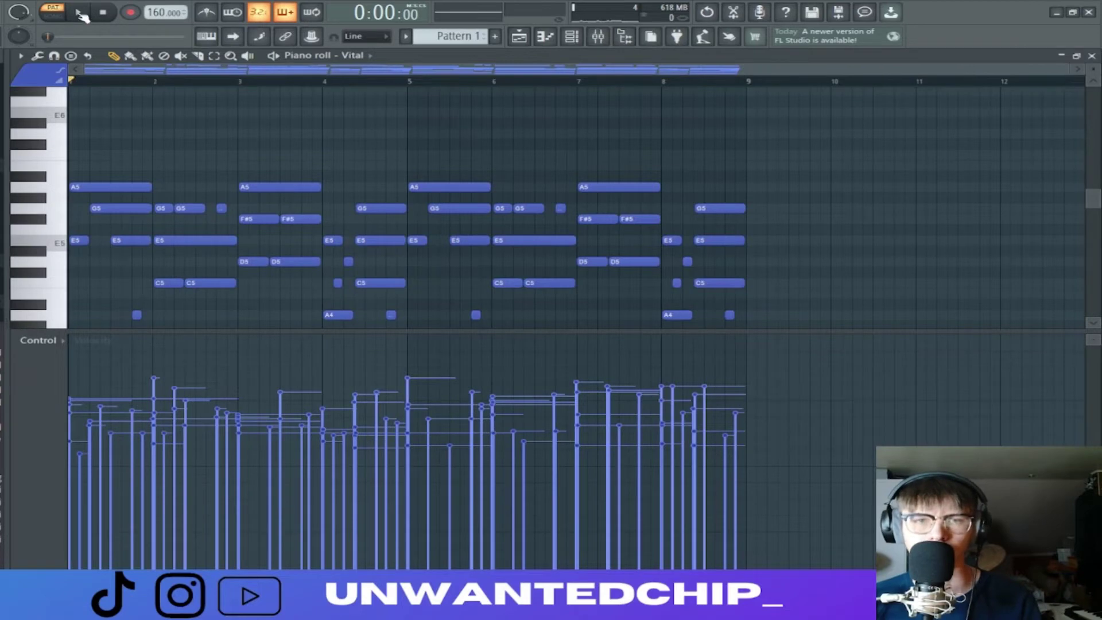
key(F7)
key(space)
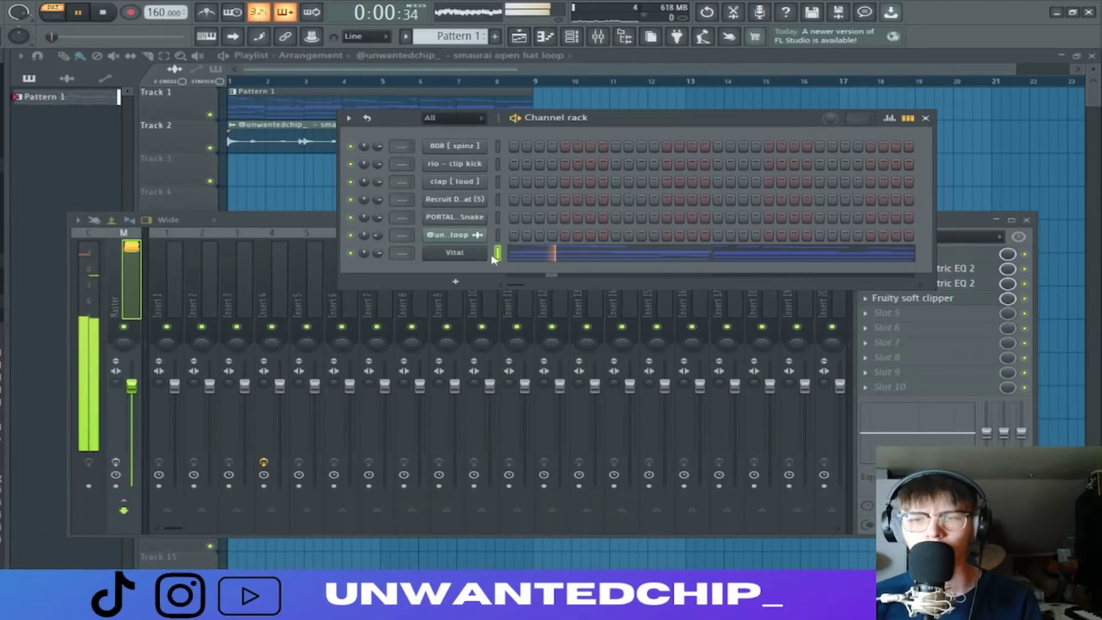
Step: Reopen Vital's effects, enable the compressor and distortion, and move the delay to just before the reverb
click(455, 254)
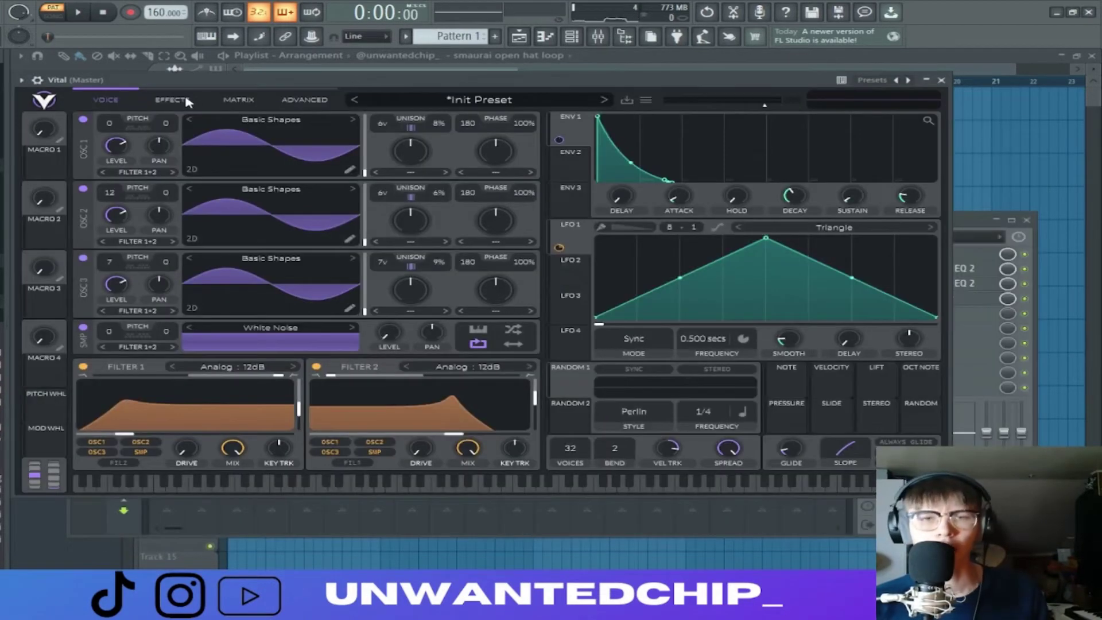
click(173, 100)
click(84, 160)
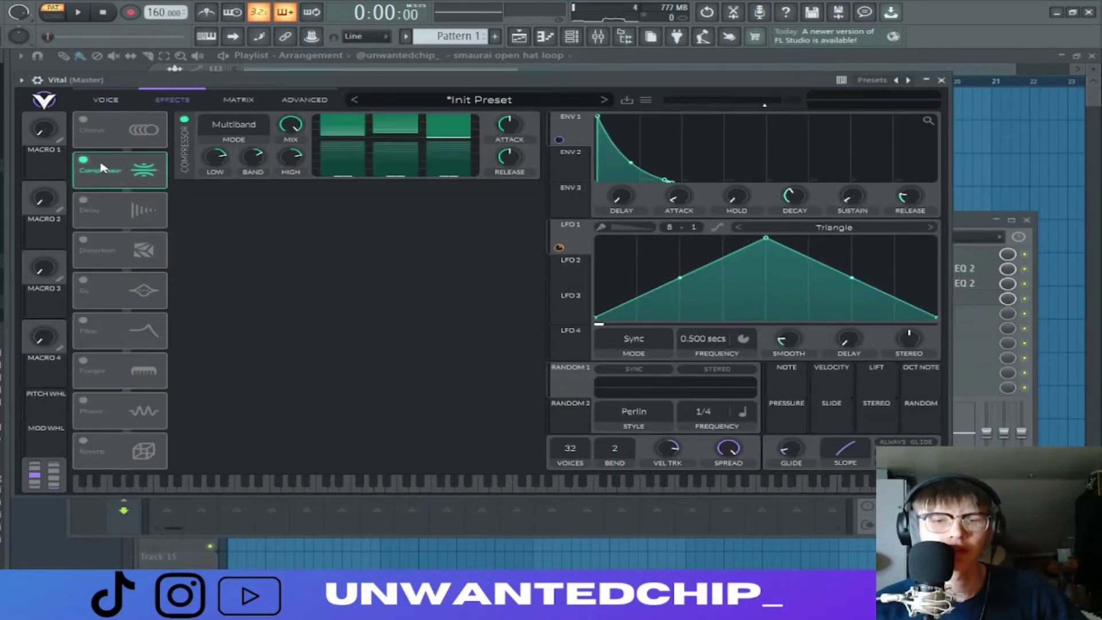
drag(120, 210, 138, 409)
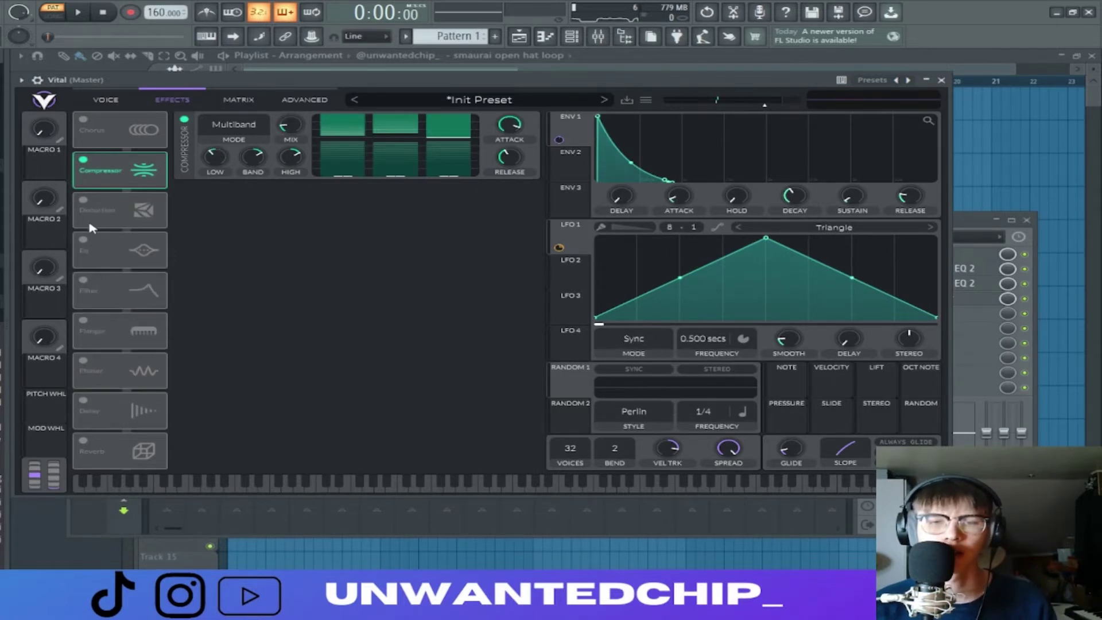
click(84, 201)
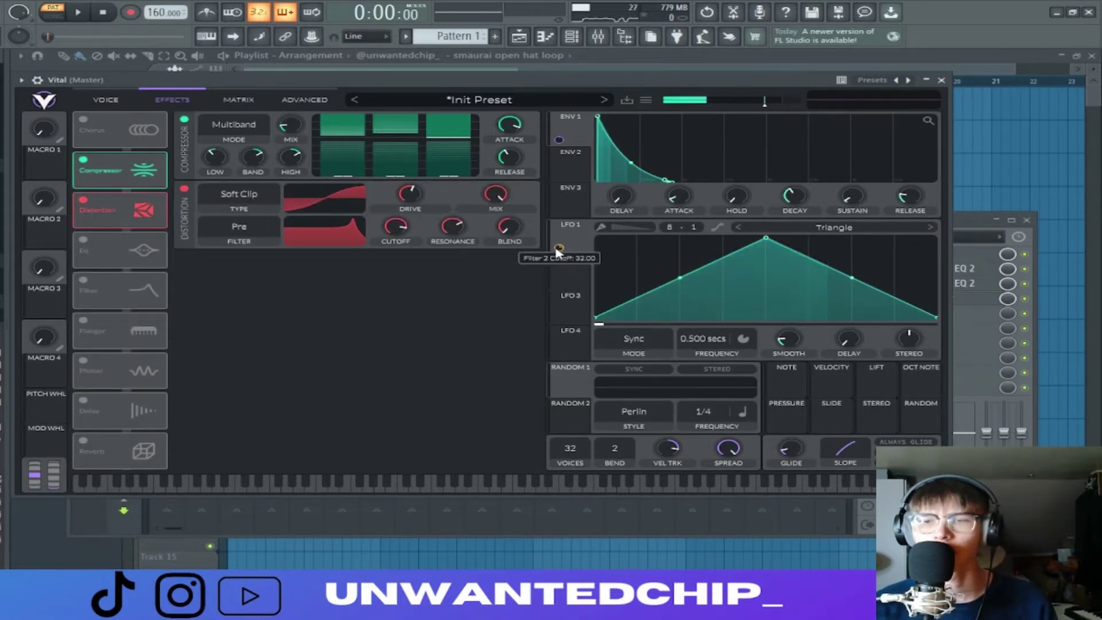
Step: Assign LFO 1 to modulate the distortion's filter cutoff and resonance, and adjust the resonance modulation amount
drag(559, 247, 402, 231)
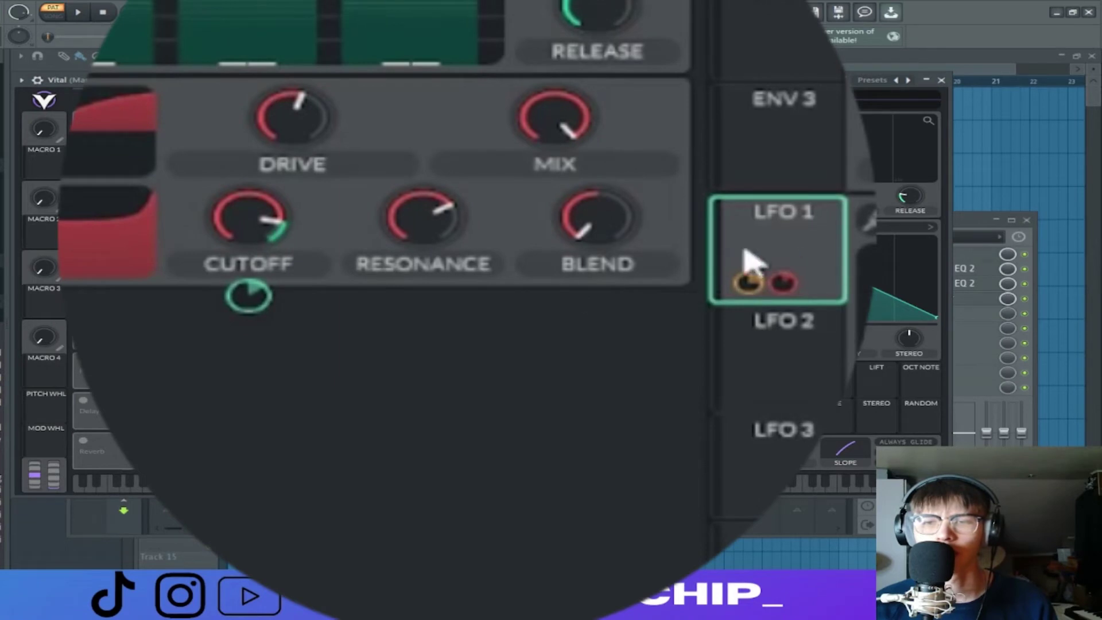
drag(745, 249, 426, 221)
drag(424, 296, 424, 344)
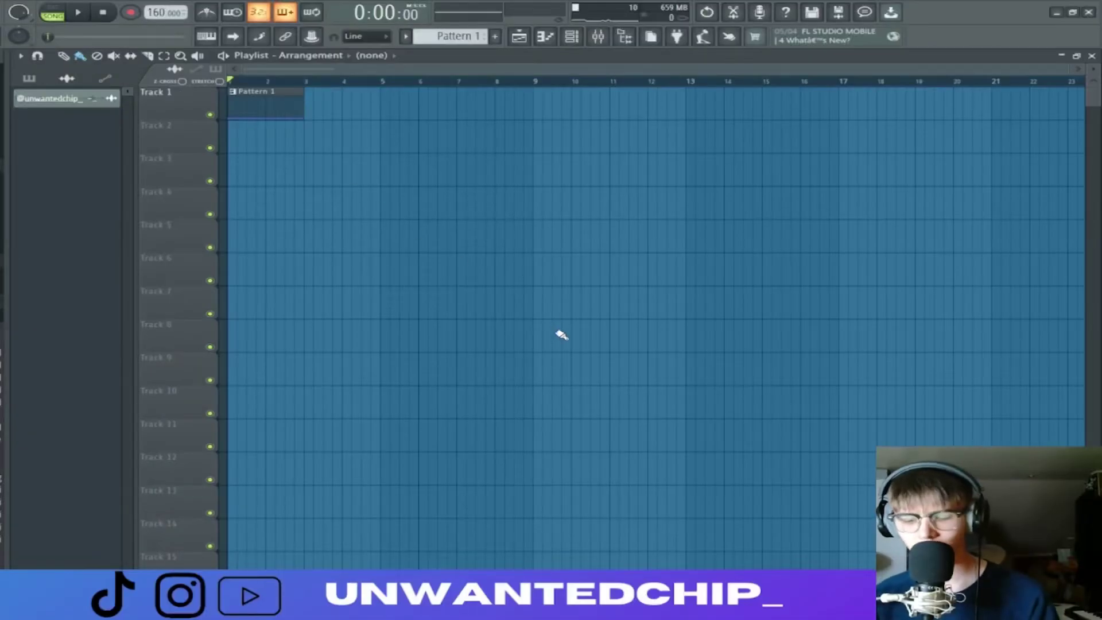
Step: Open Edison on the Master mixer track, arm it to record on play and record the pattern's playback
key(F9)
click(934, 314)
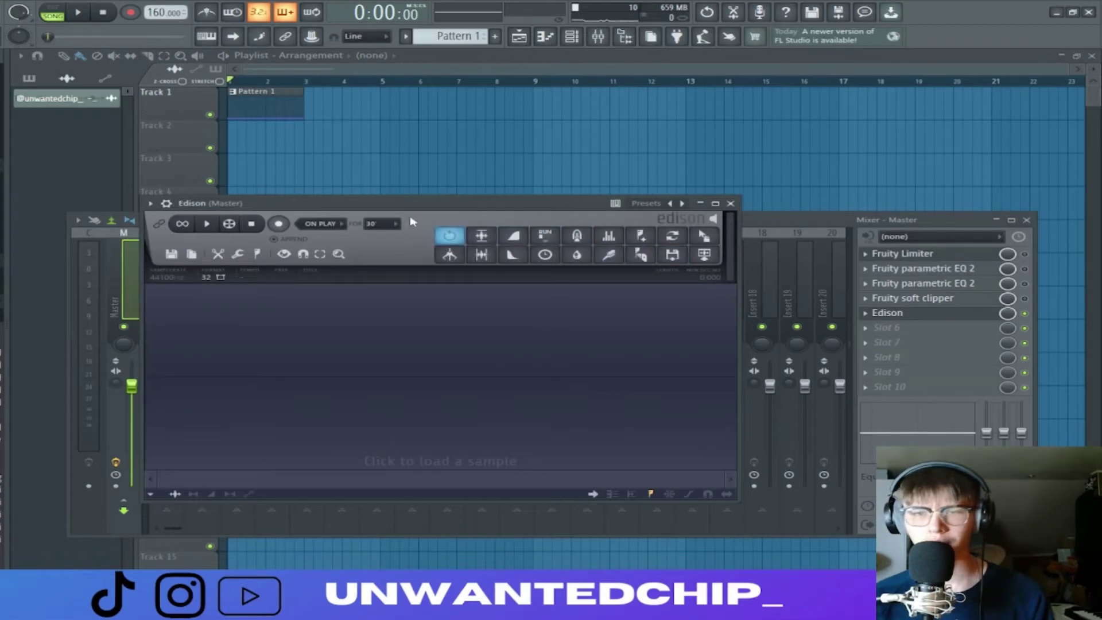
drag(418, 206, 435, 169)
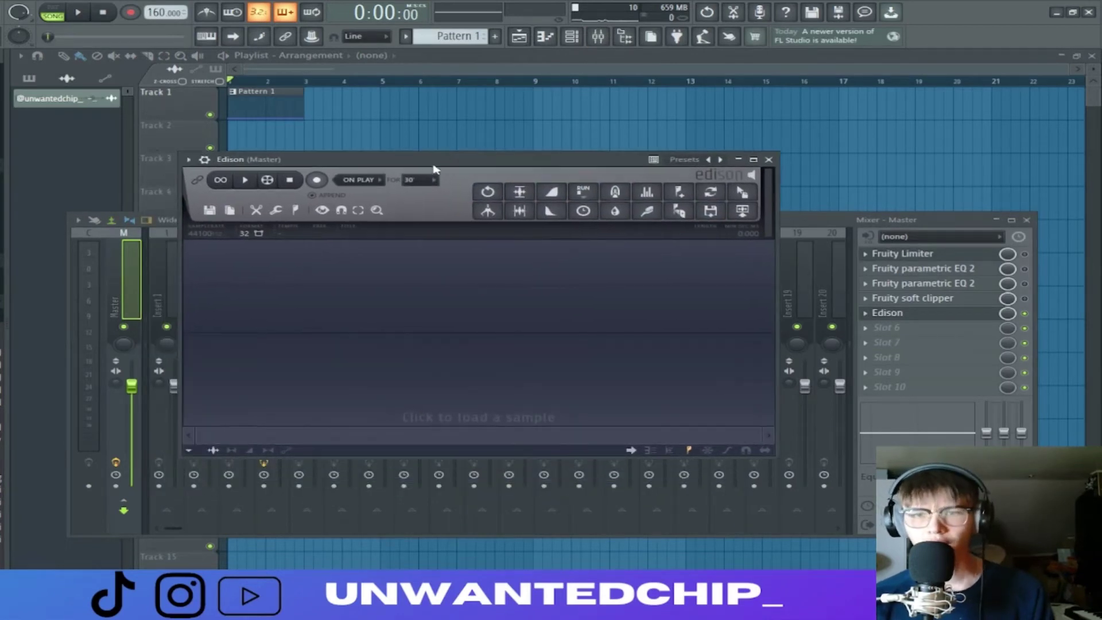
click(318, 180)
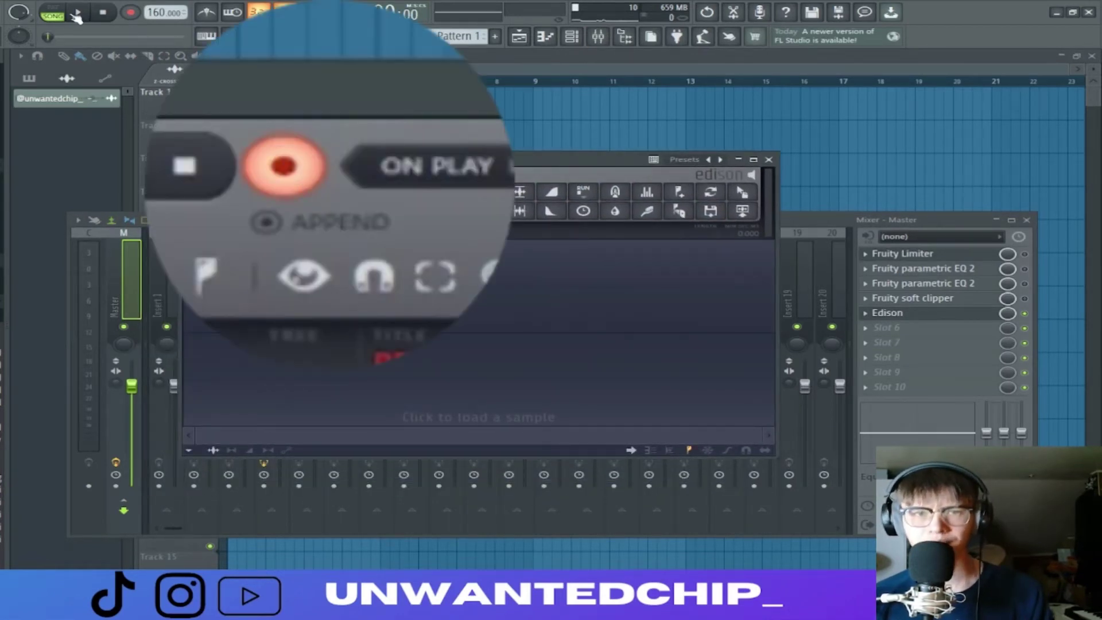
click(79, 13)
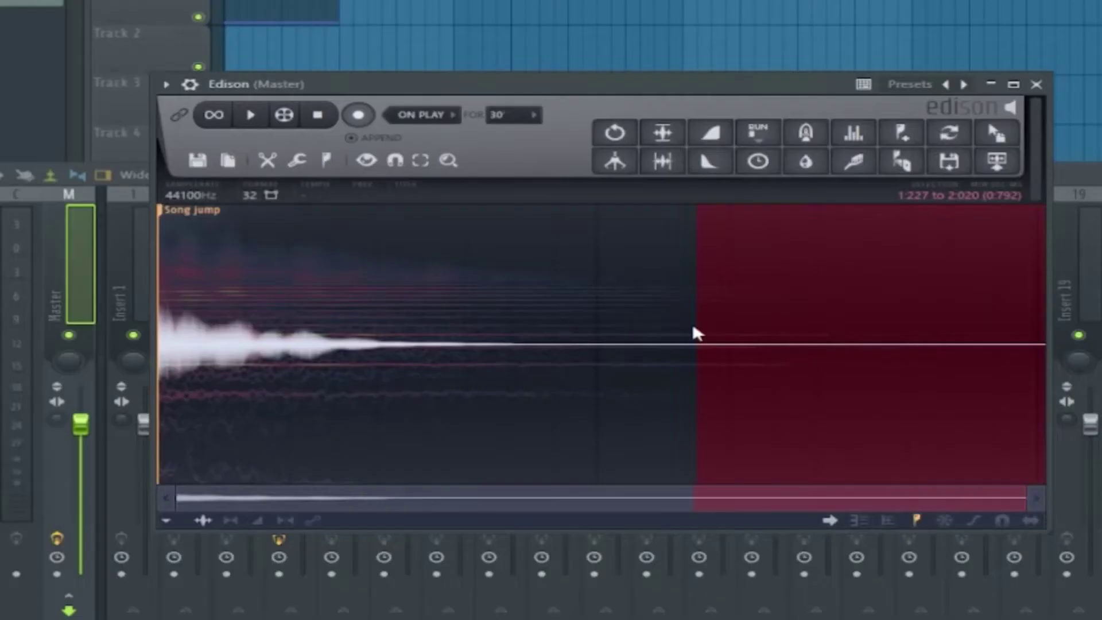
Step: Trim the silent tail off the Edison recording and place the audio at the start of playlist Track 2
click(692, 327)
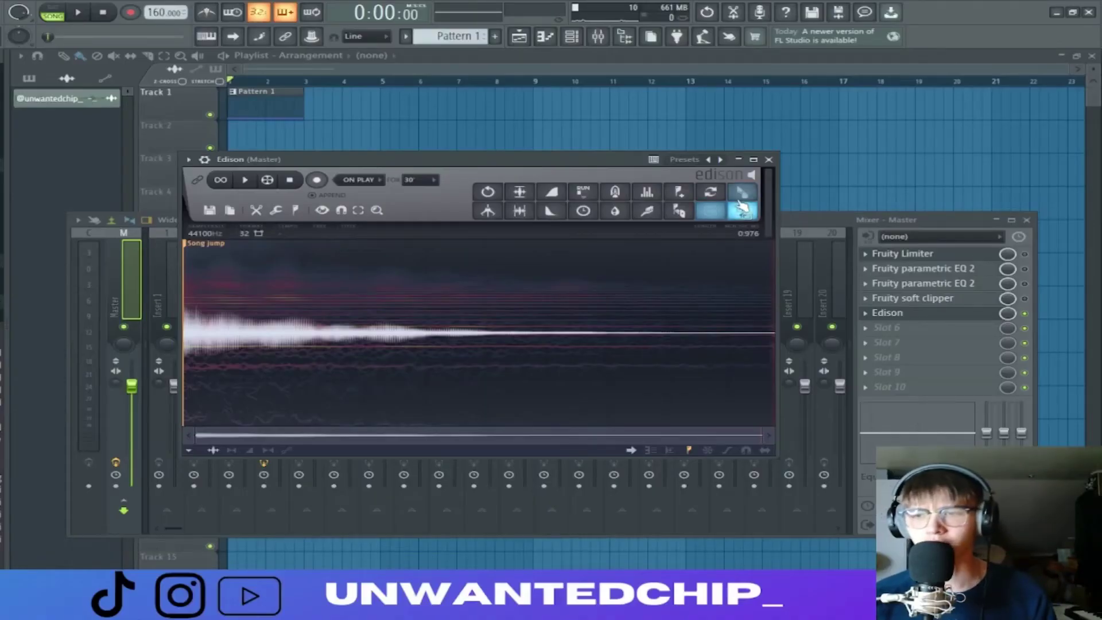
drag(741, 210, 261, 138)
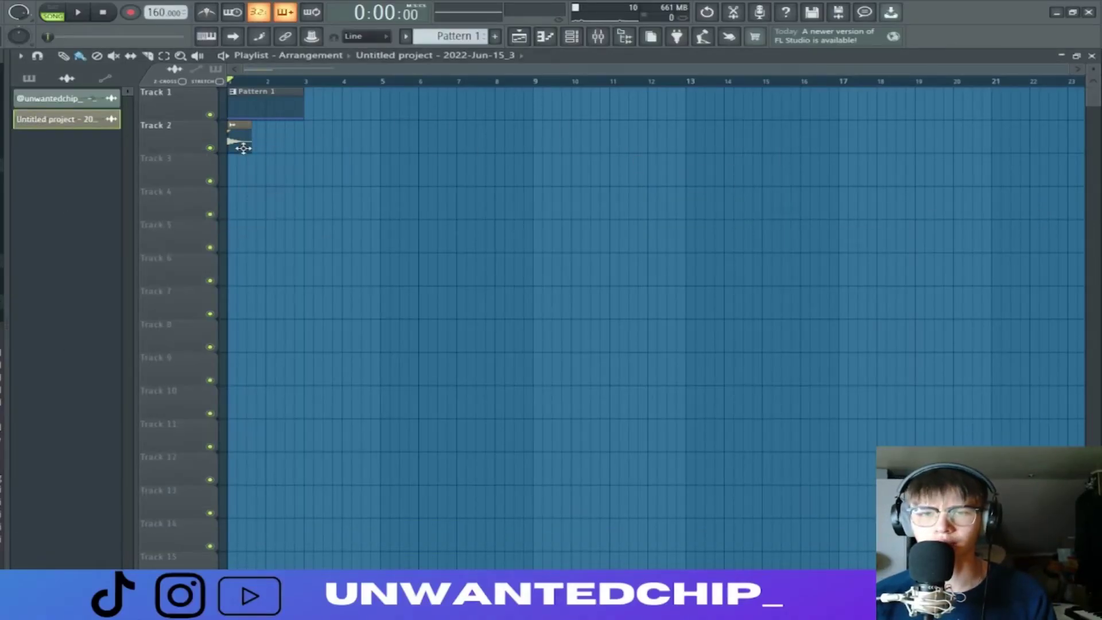
scroll(244, 148, up, 3)
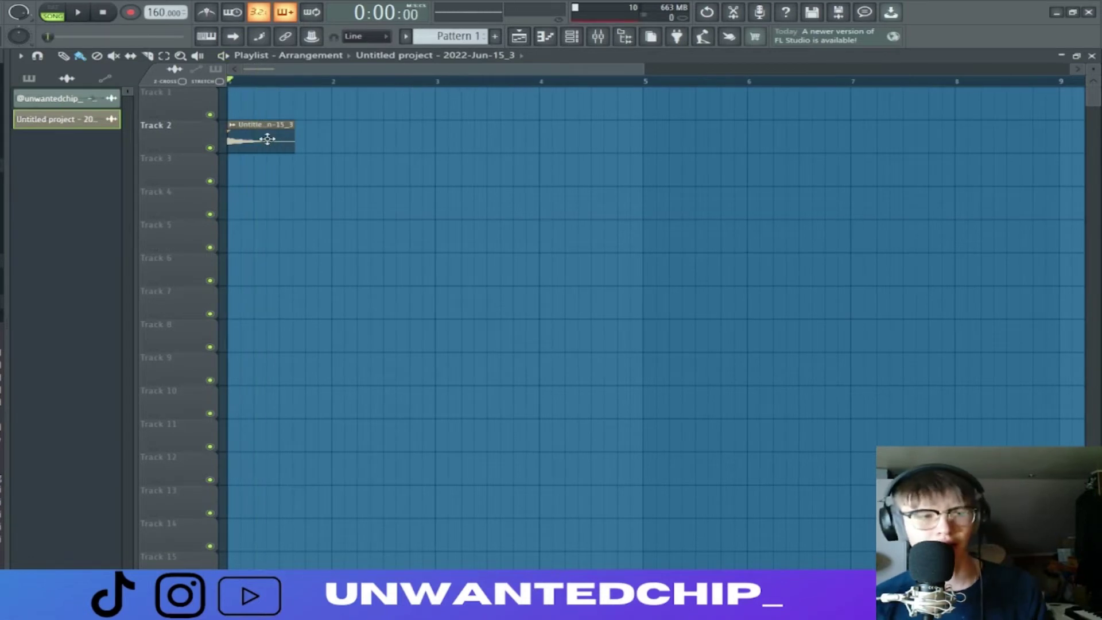
Step: Open the Track 2 clip's sample in a new sampler channel, close its settings windows and show the channel rack
double_click(267, 138)
right_click(205, 365)
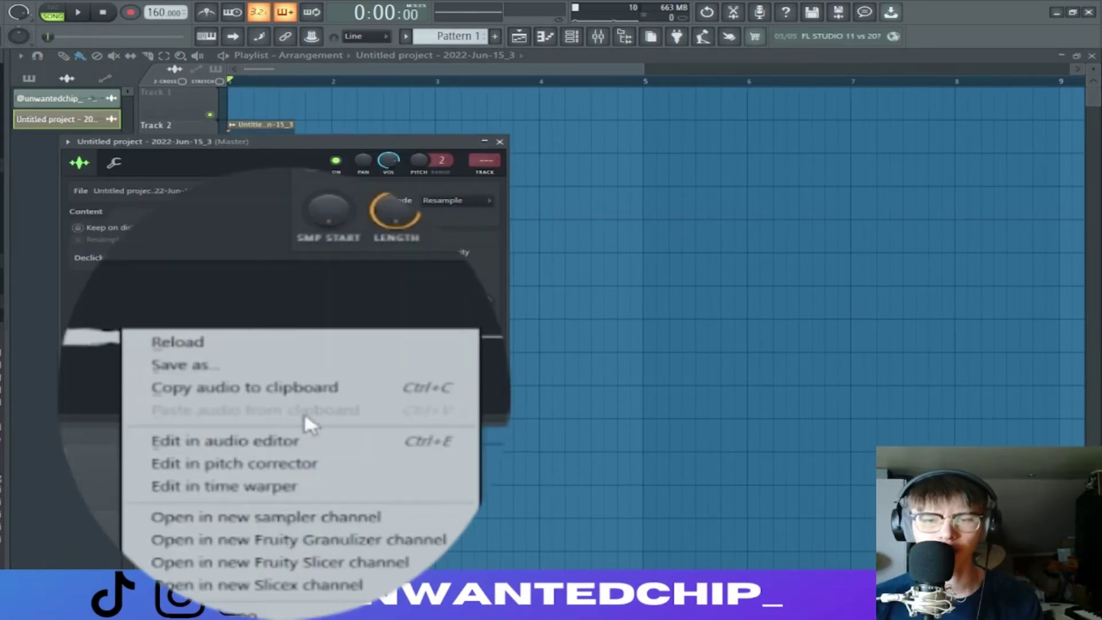
click(294, 462)
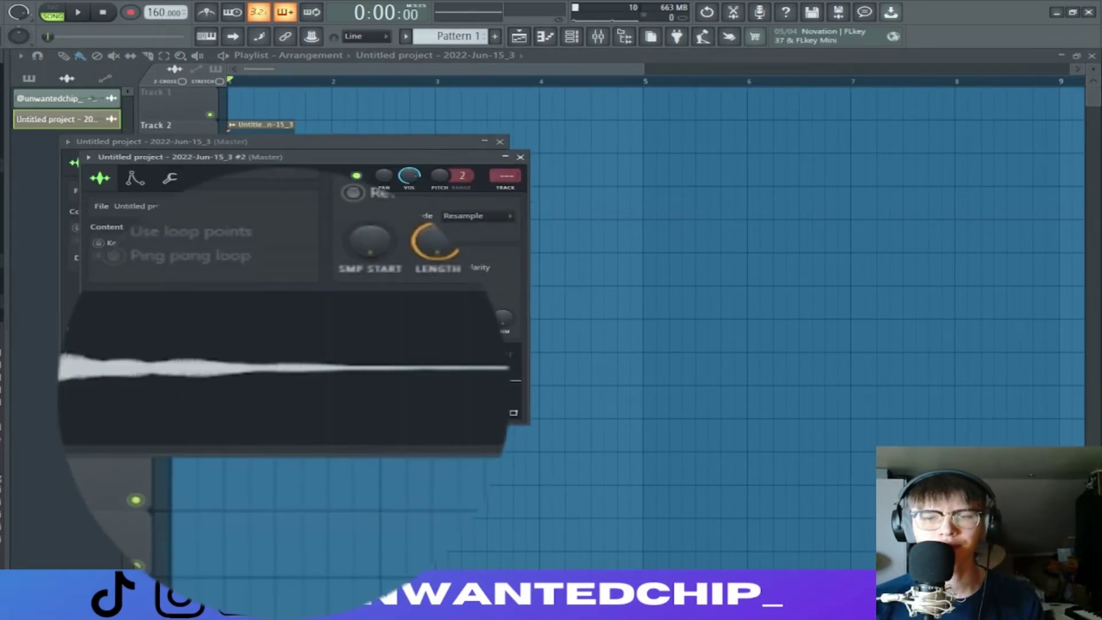
click(521, 157)
click(500, 141)
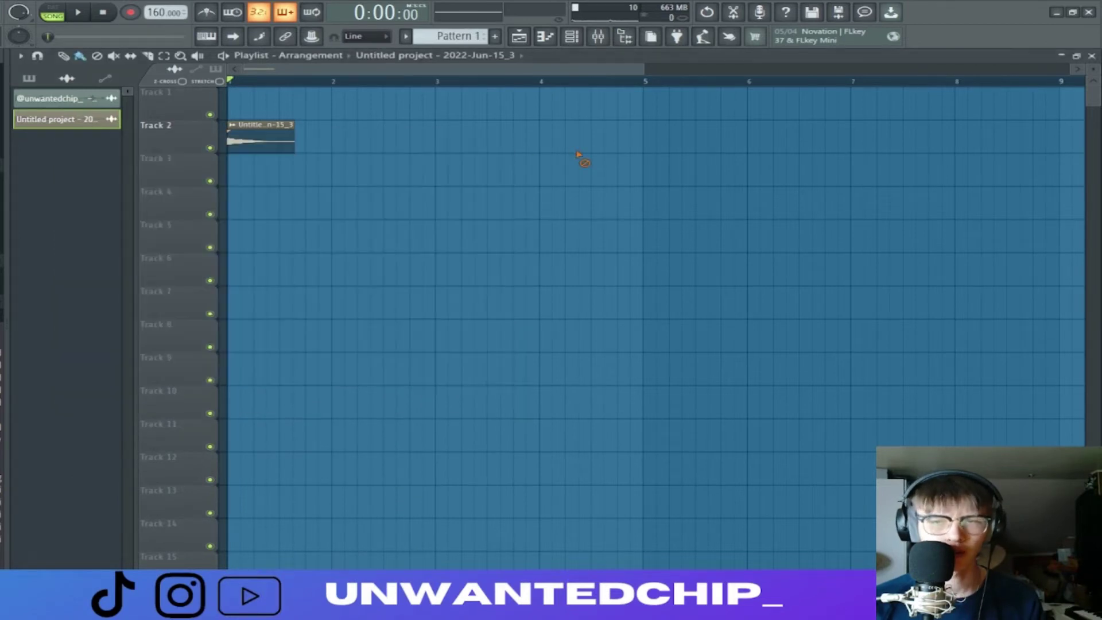
key(F6)
right_click(431, 230)
click(427, 221)
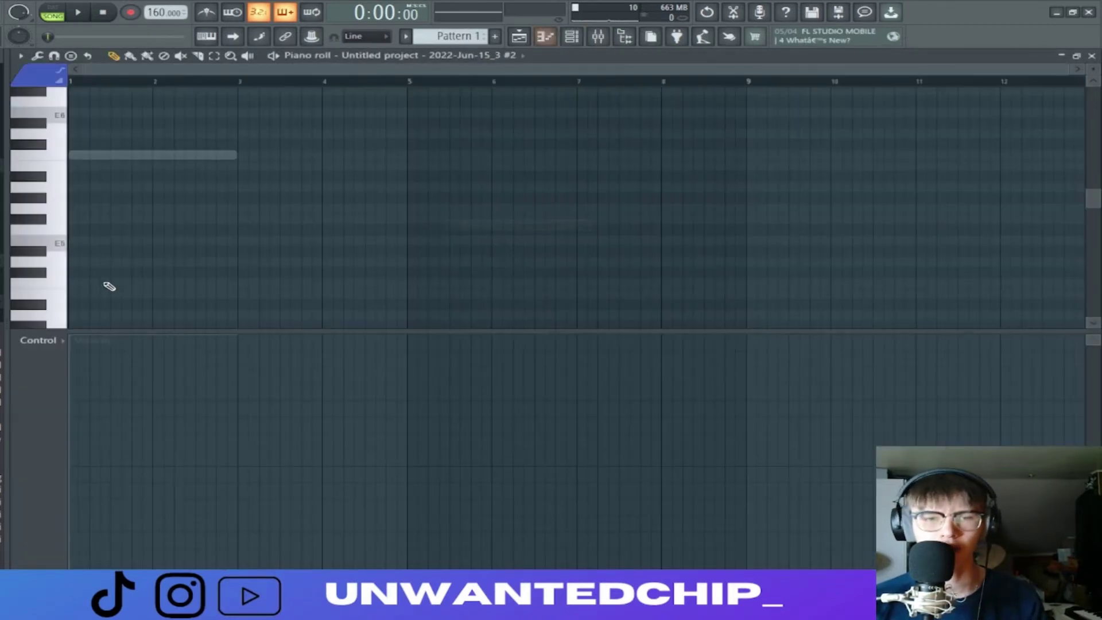
key(Escape)
right_click(430, 228)
click(470, 225)
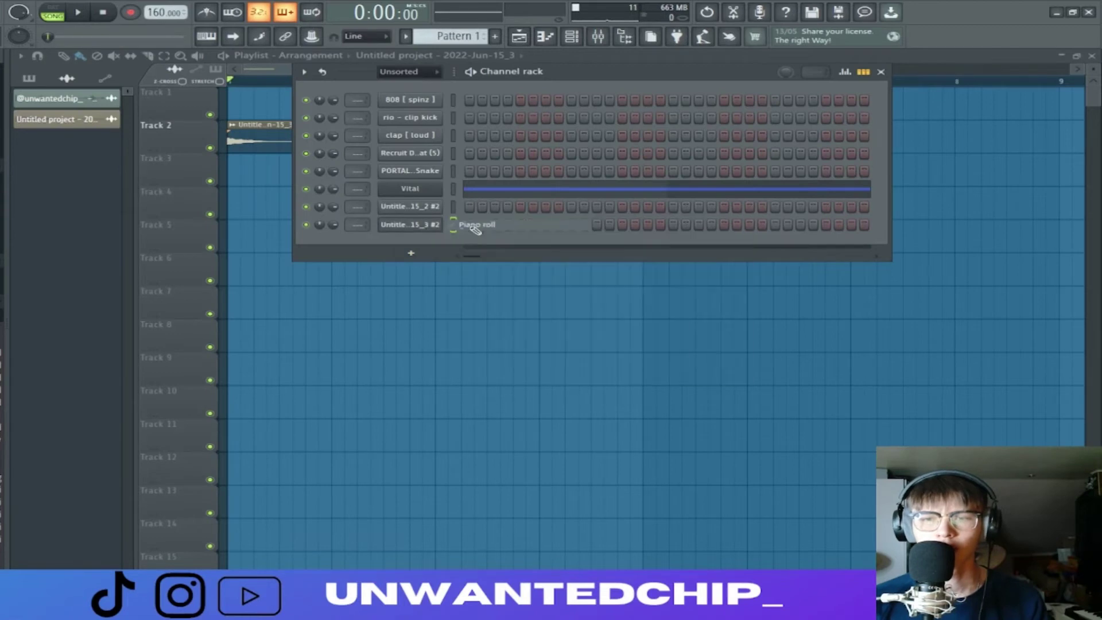
key(Escape)
Step: Rename the new sampler channel to "uc one shot"
right_click(425, 224)
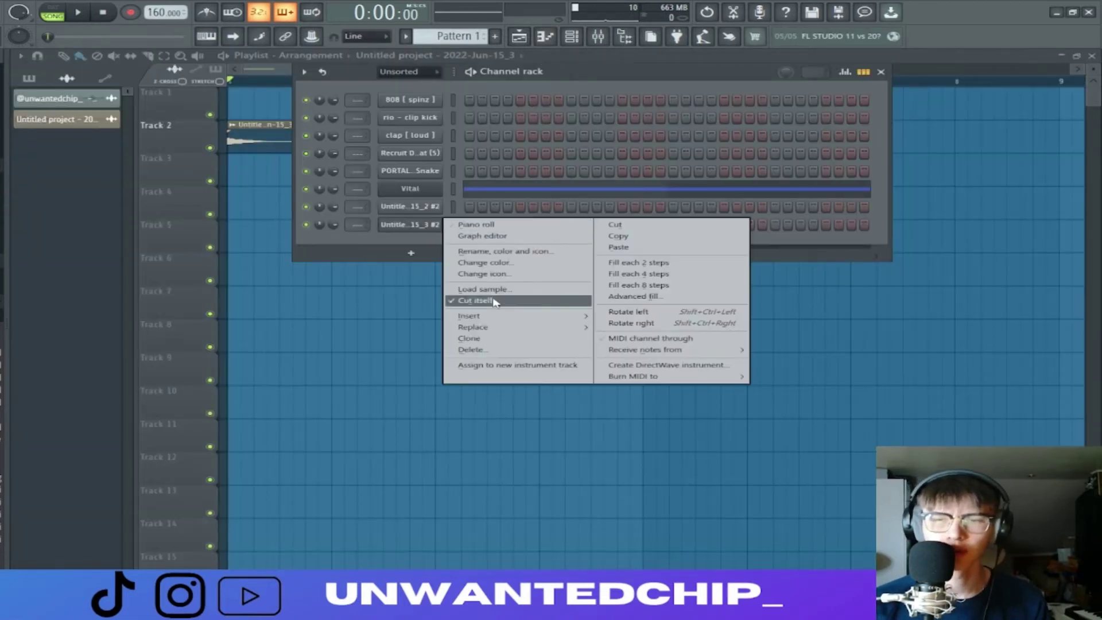
click(489, 255)
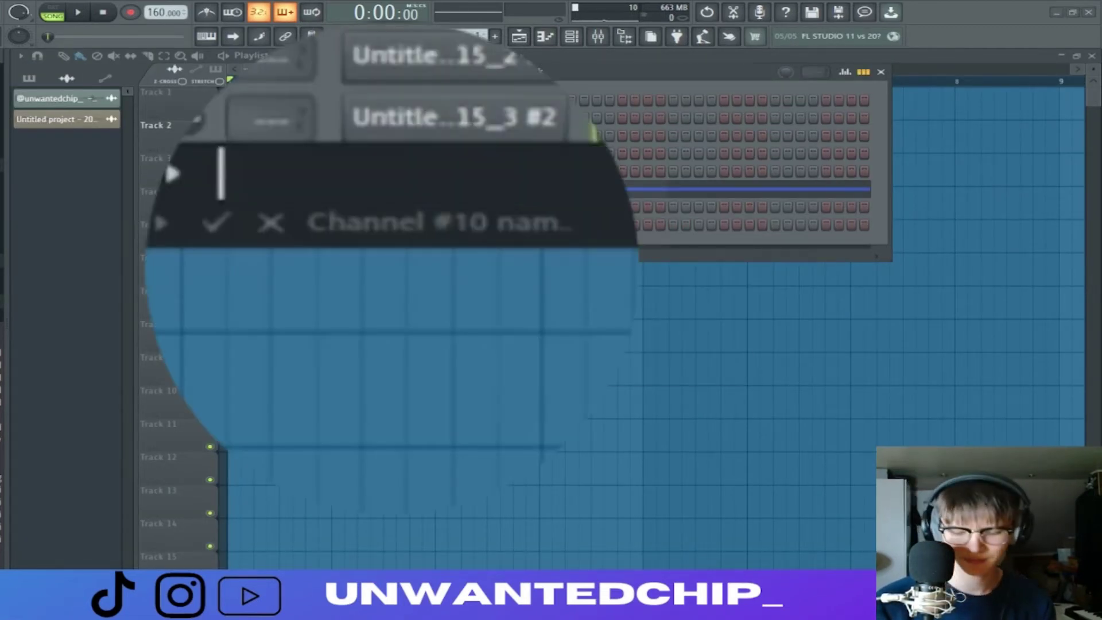
text(uc one sh)
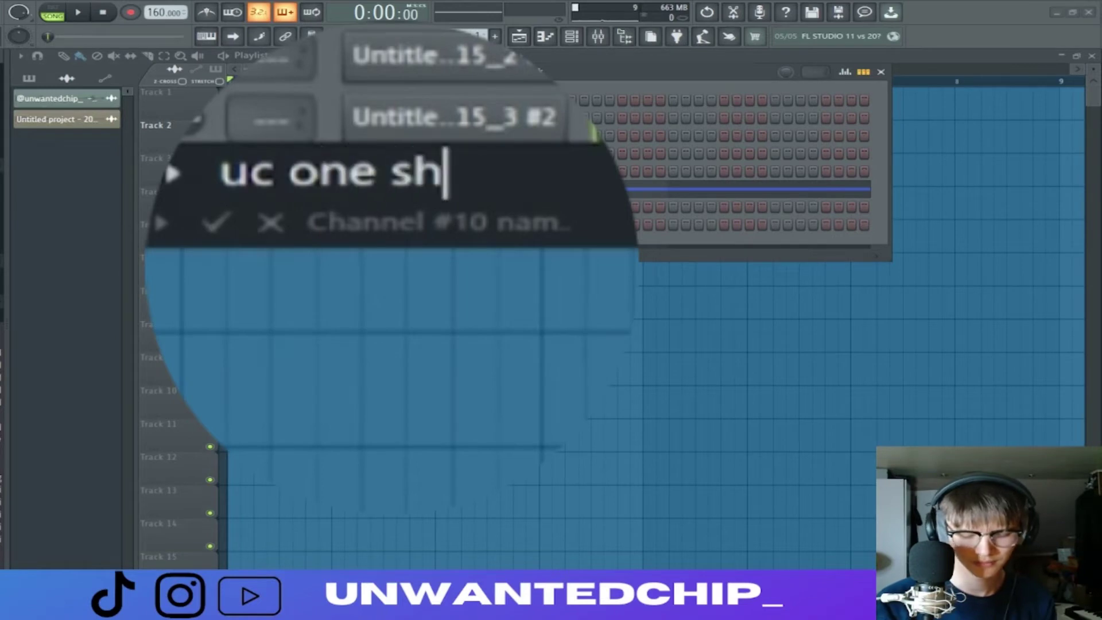
text(ot)
key(Return)
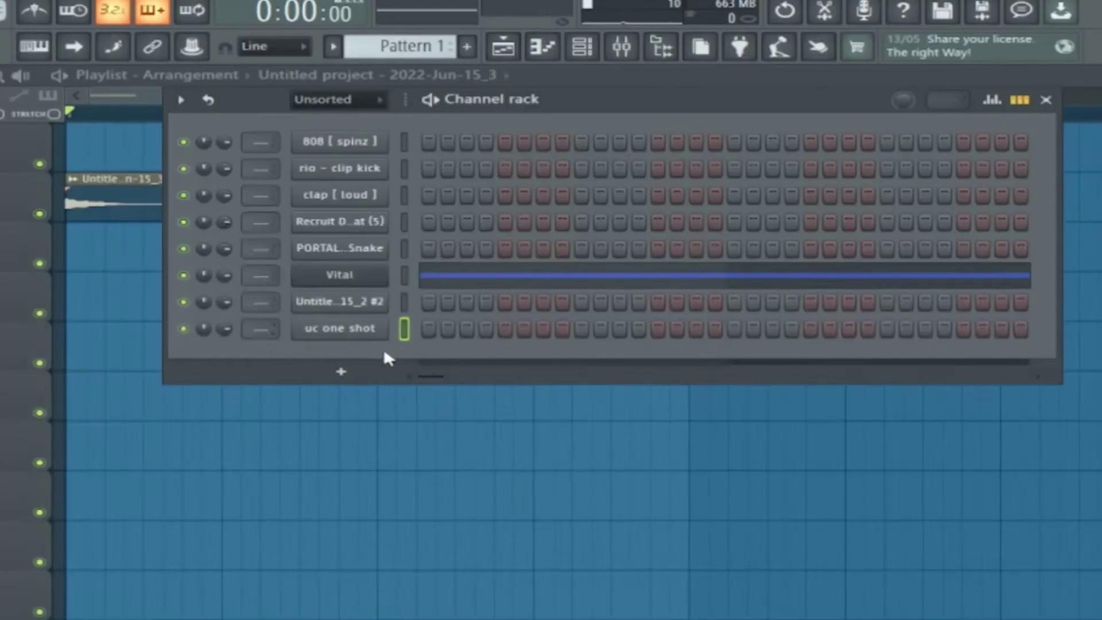
Step: Open the uc one shot sampler settings, normalize the sample and adjust its envelope
click(403, 275)
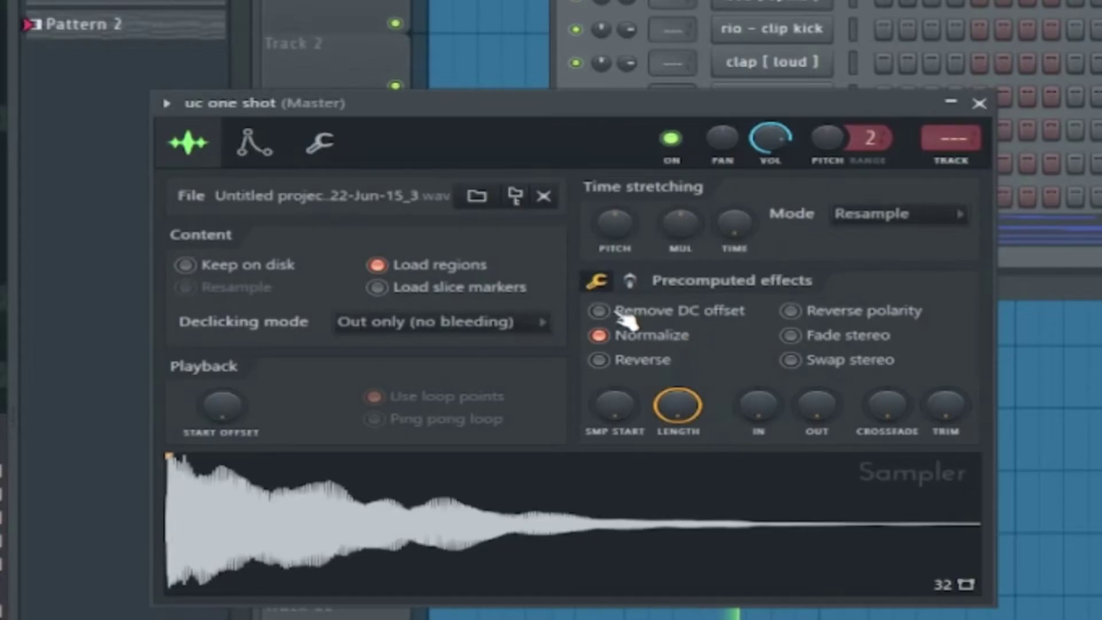
click(255, 149)
drag(248, 351, 248, 402)
drag(299, 360, 299, 253)
drag(350, 361, 350, 430)
drag(400, 360, 401, 425)
drag(452, 361, 452, 425)
click(189, 142)
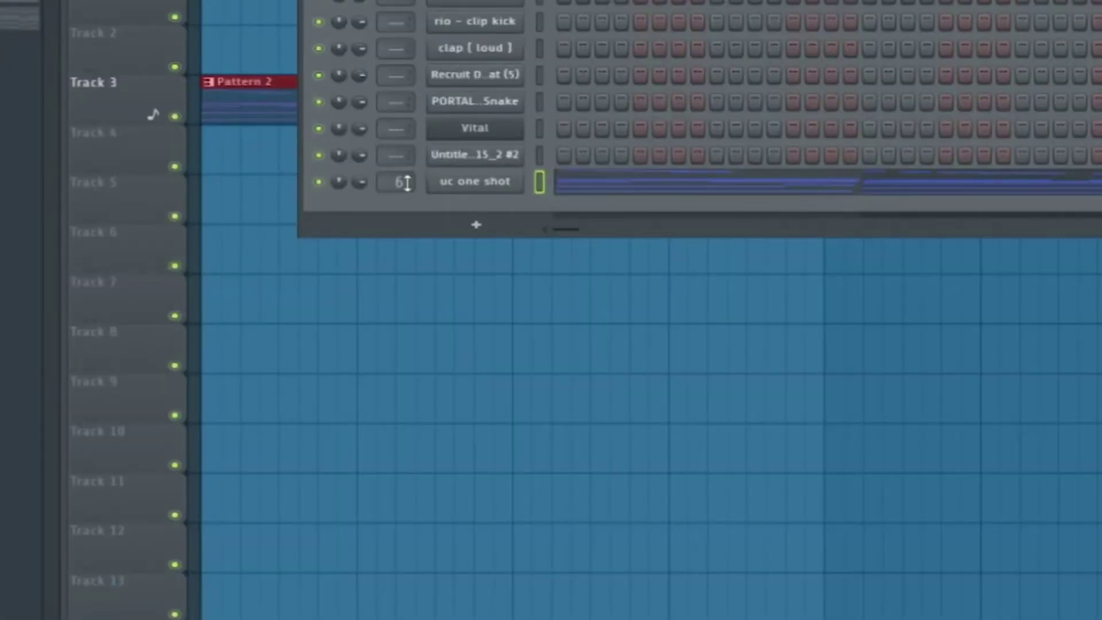
Step: Add Fruity Delay 2 to mixer insert 6, the track used by the uc one shot channel
key(F9)
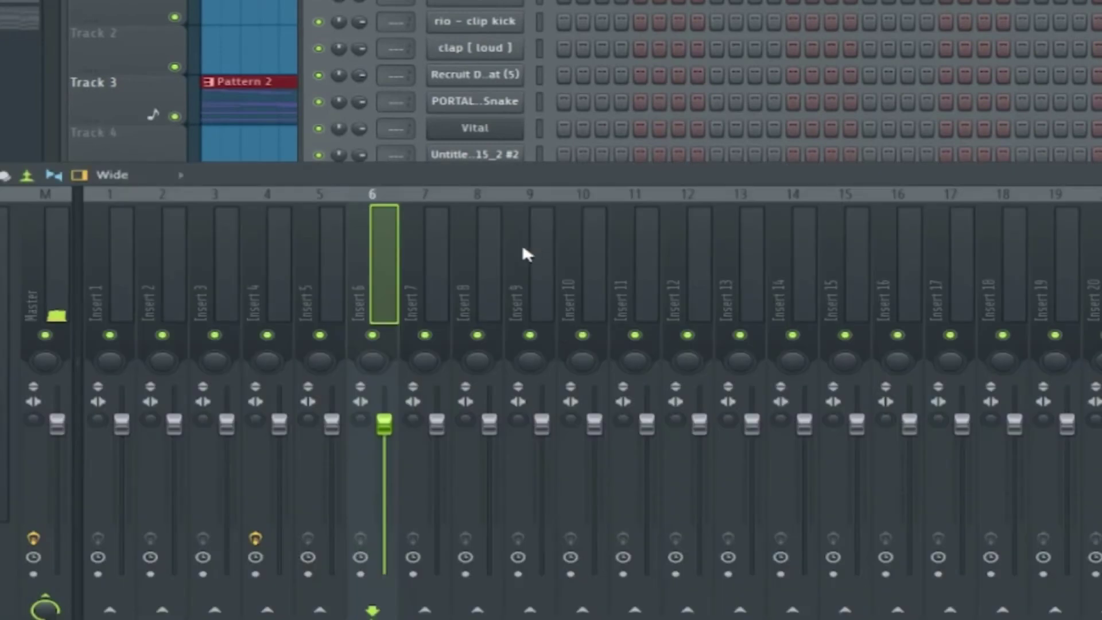
key(F8)
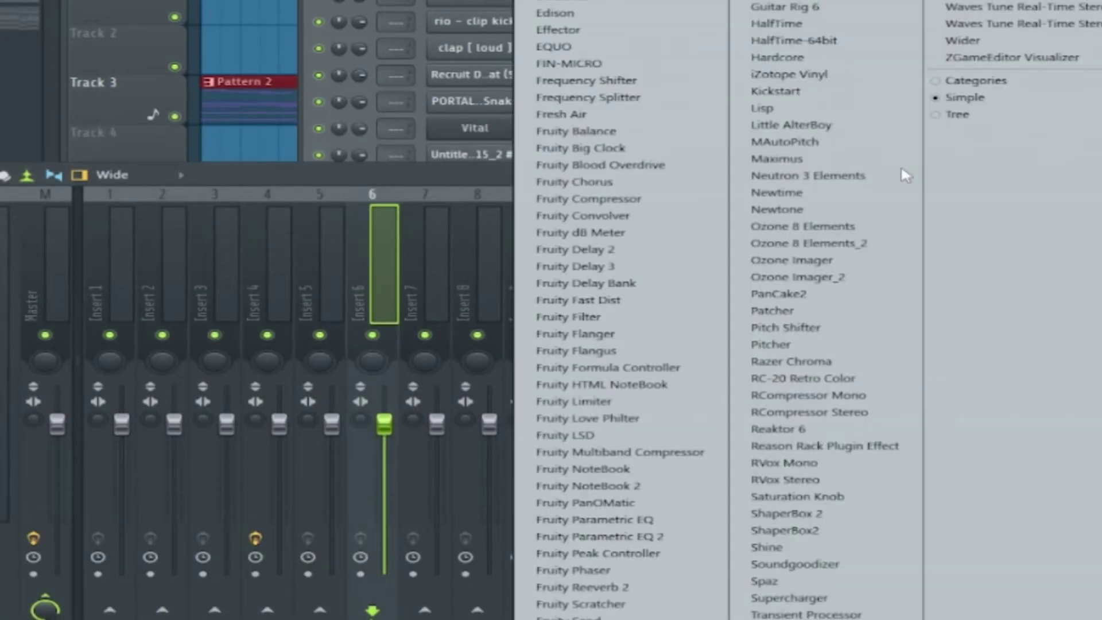
drag(611, 253, 609, 232)
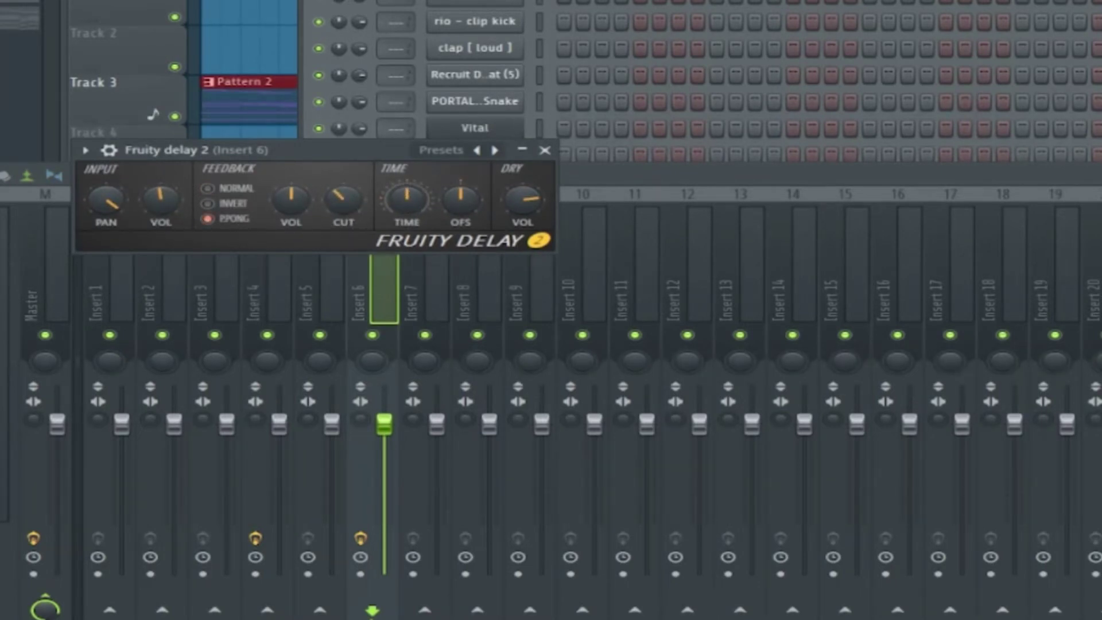
Step: Add ValhallaSupermassive to insert 6 and load its 80s Mod Room reverb preset
key(F8)
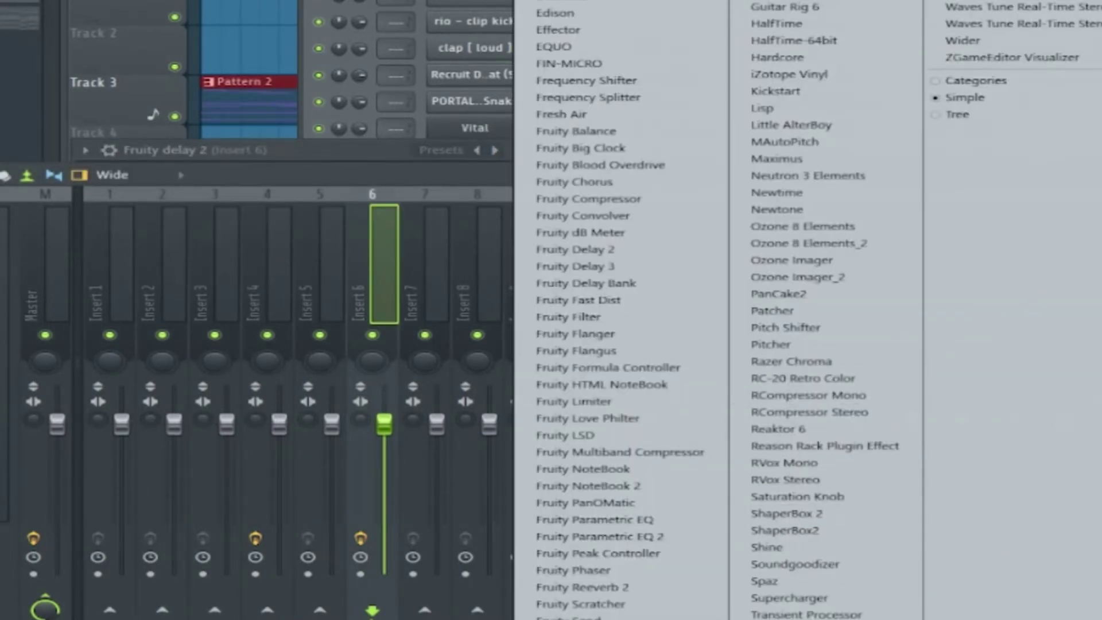
click(798, 379)
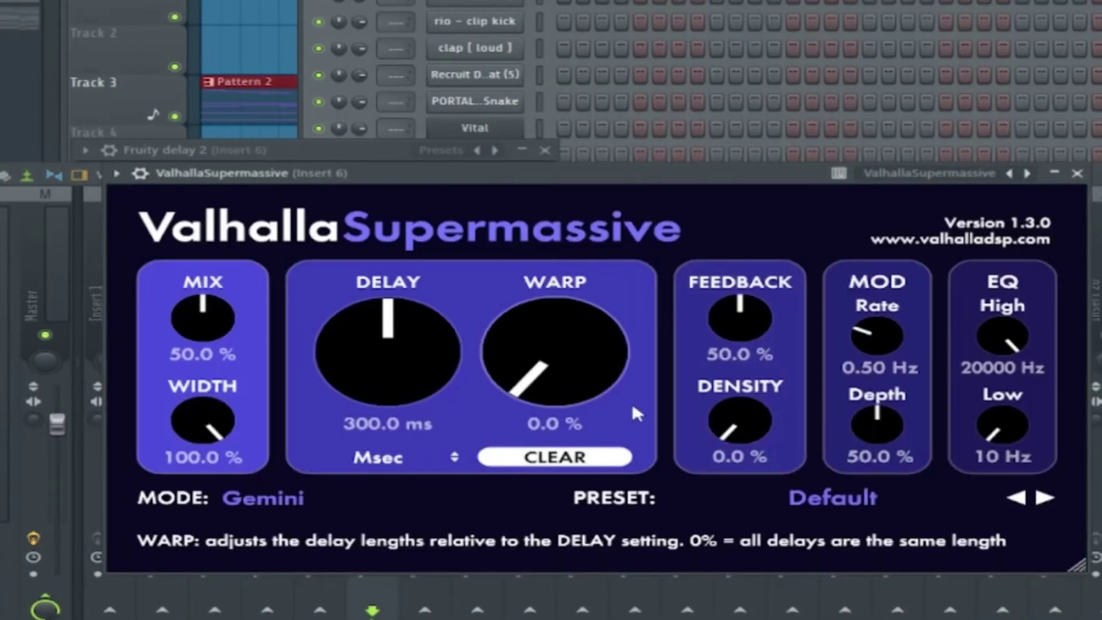
click(862, 501)
mouse_move(782, 427)
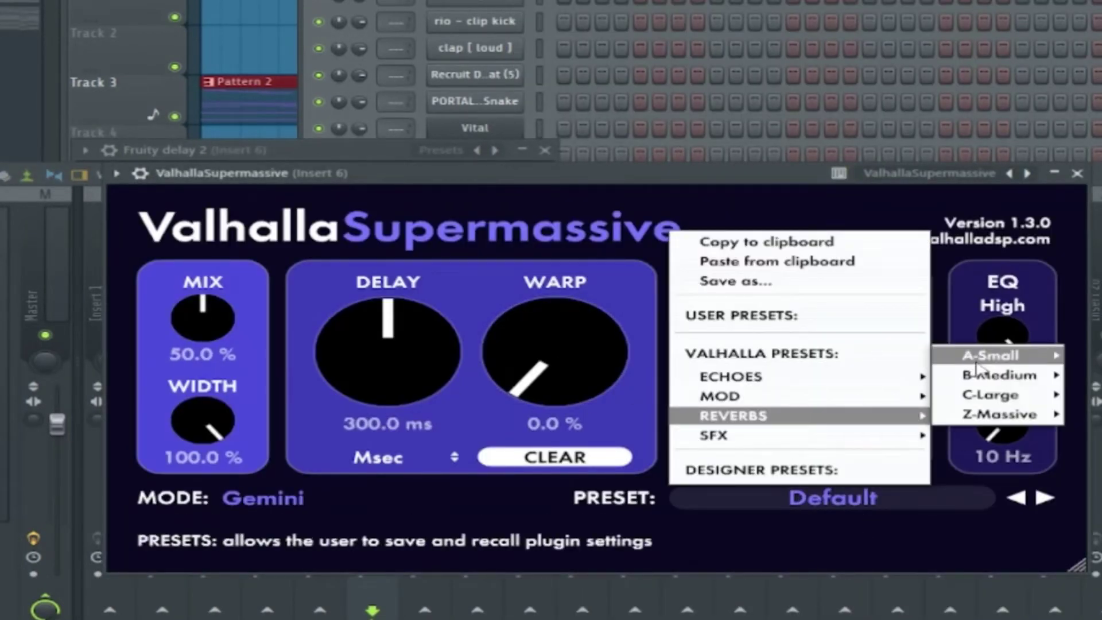
mouse_move(999, 375)
click(1088, 119)
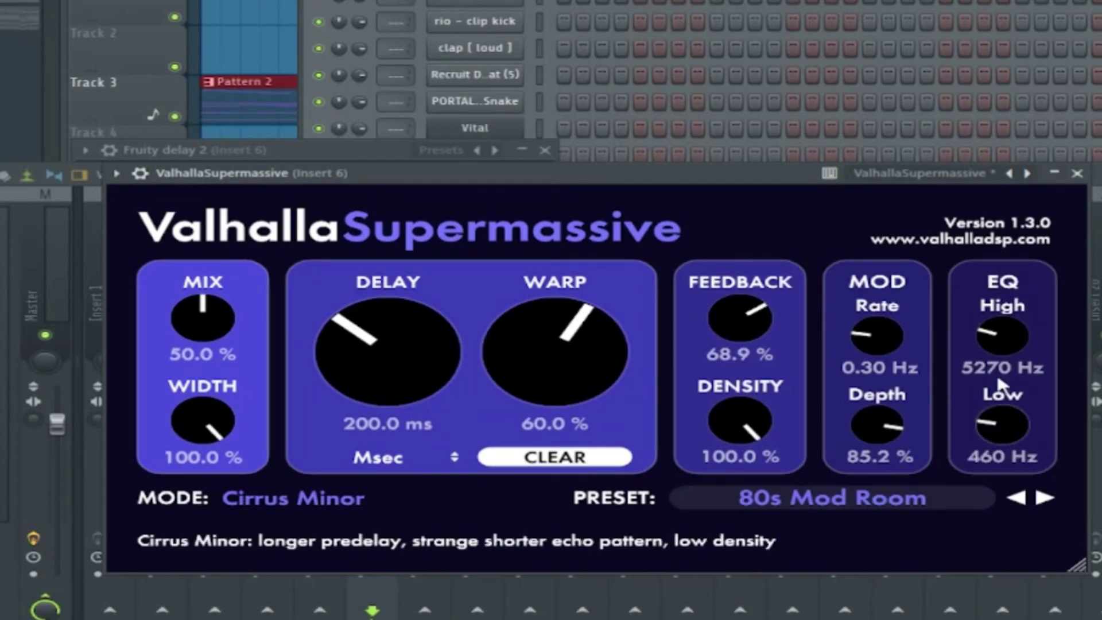
Step: Lower the ValhallaSupermassive mix to about 27% and close both effect windows
drag(233, 356, 220, 370)
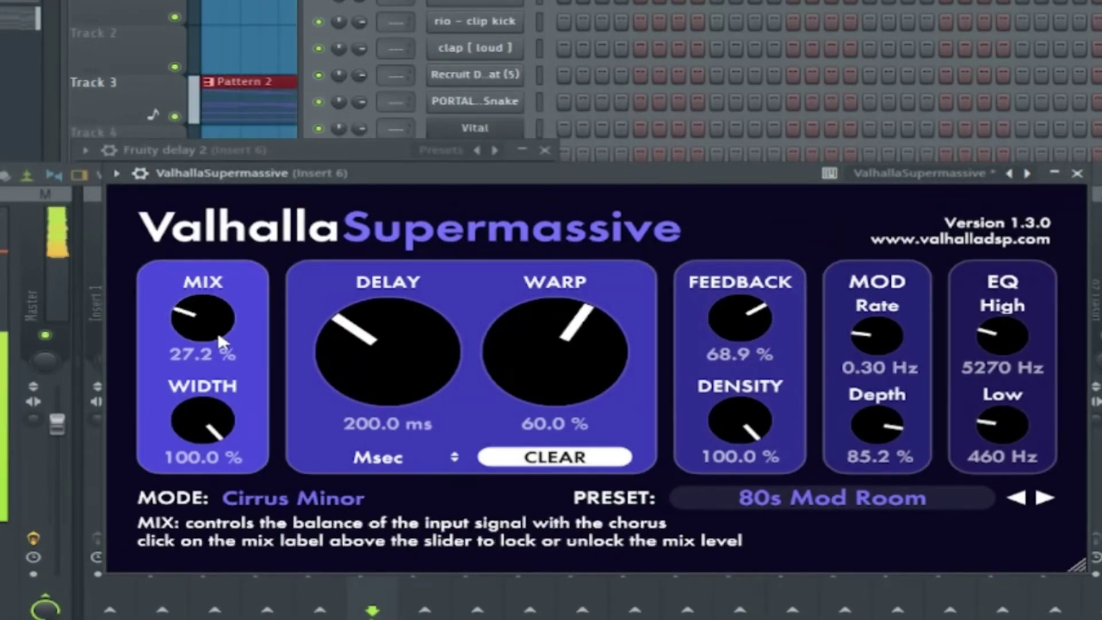
click(1077, 174)
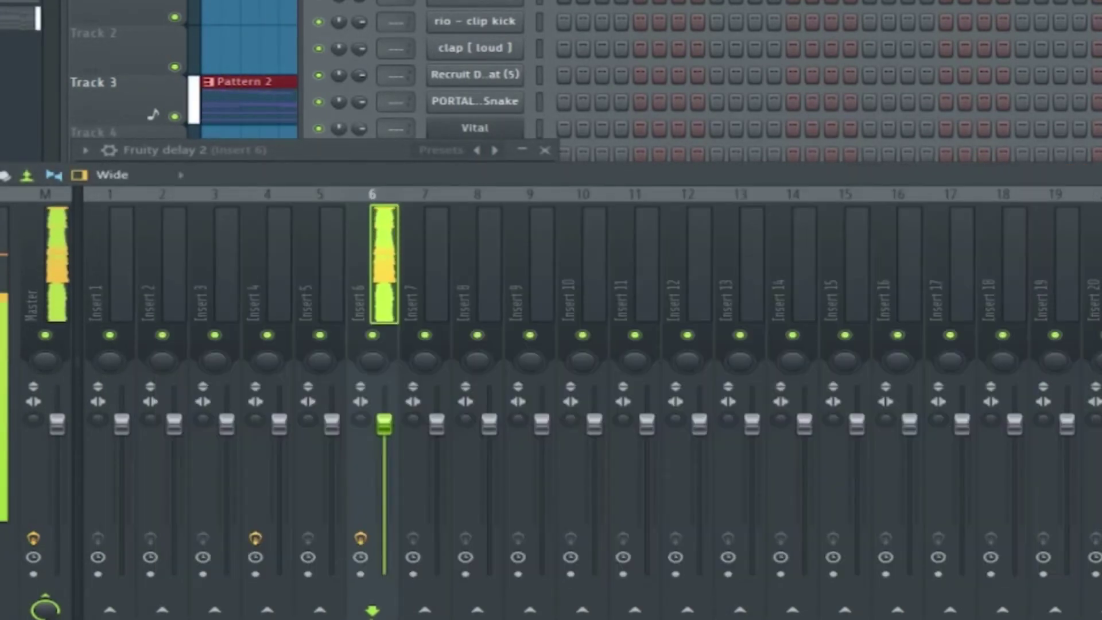
click(544, 150)
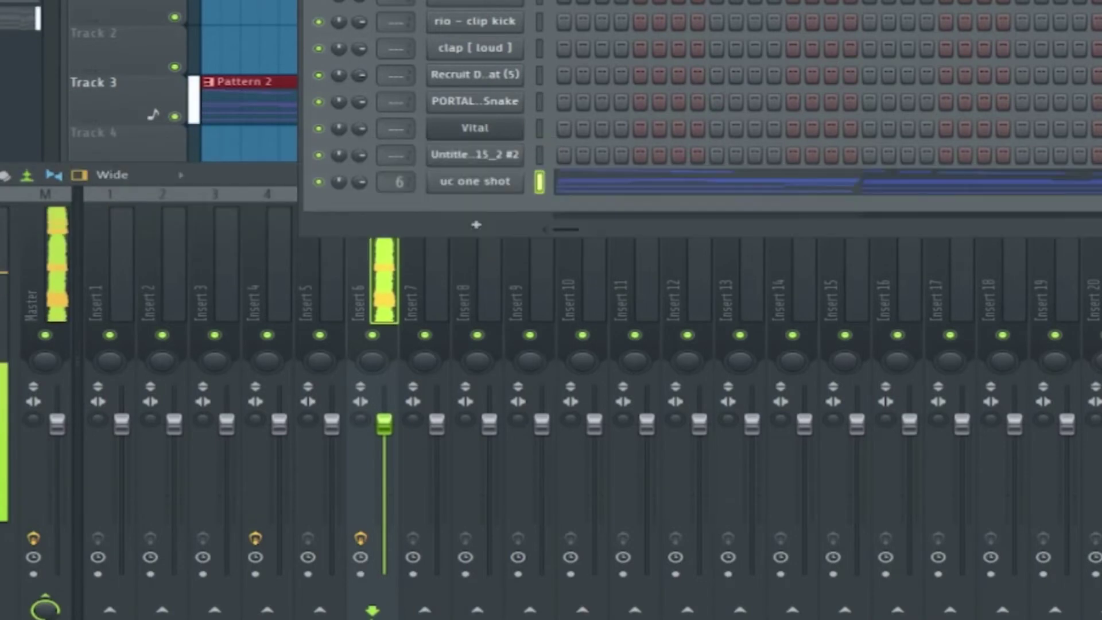
Step: Try a crossfade on the uc one shot sample, reset it, close the sampler settings and play the pattern back
click(503, 183)
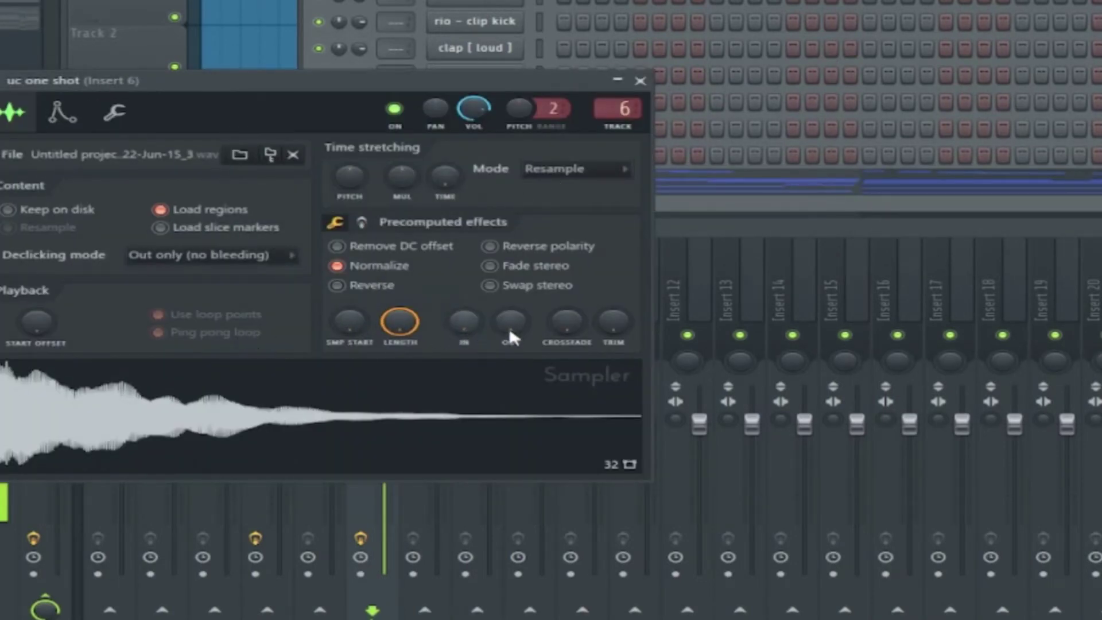
mouse_move(511, 331)
mouse_down()
mouse_move(510, 313)
mouse_move(510, 331)
mouse_up()
drag(579, 332, 578, 270)
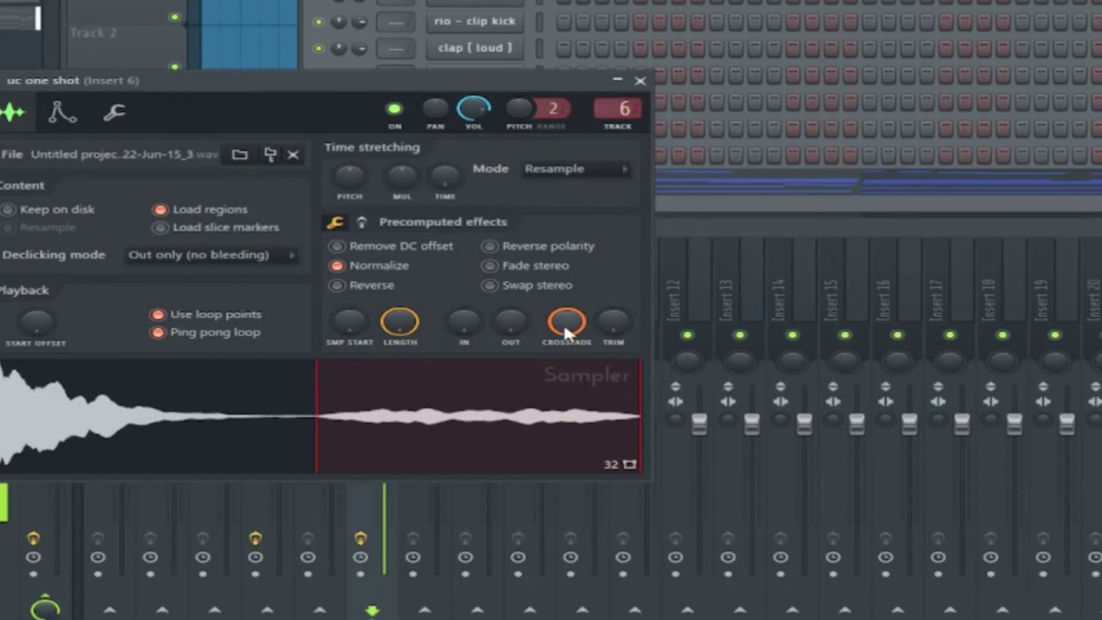
drag(563, 325, 563, 391)
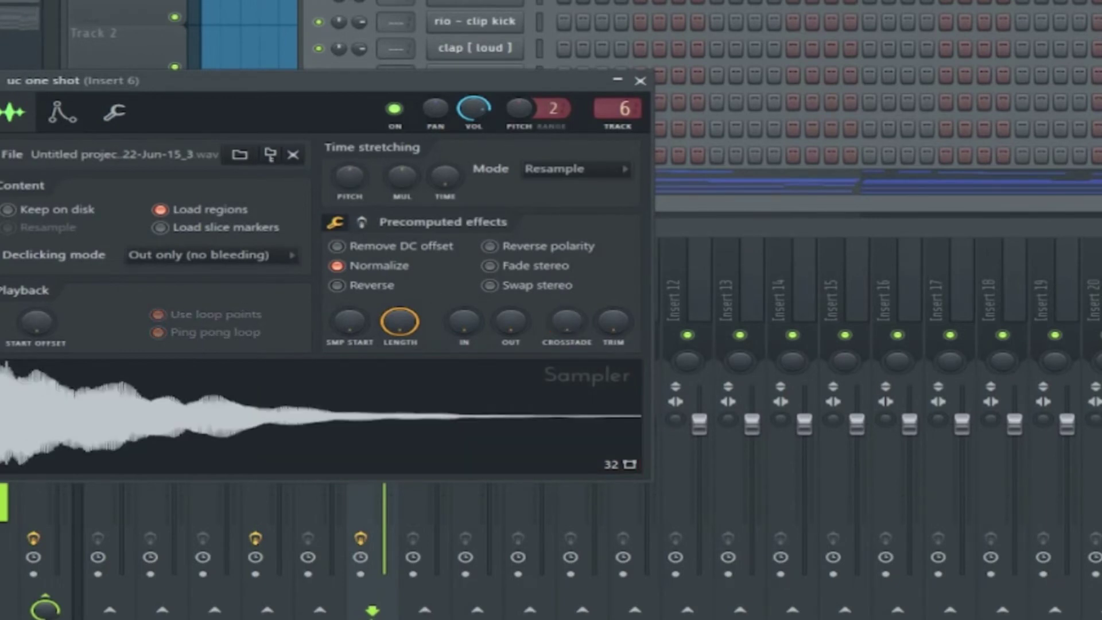
click(640, 83)
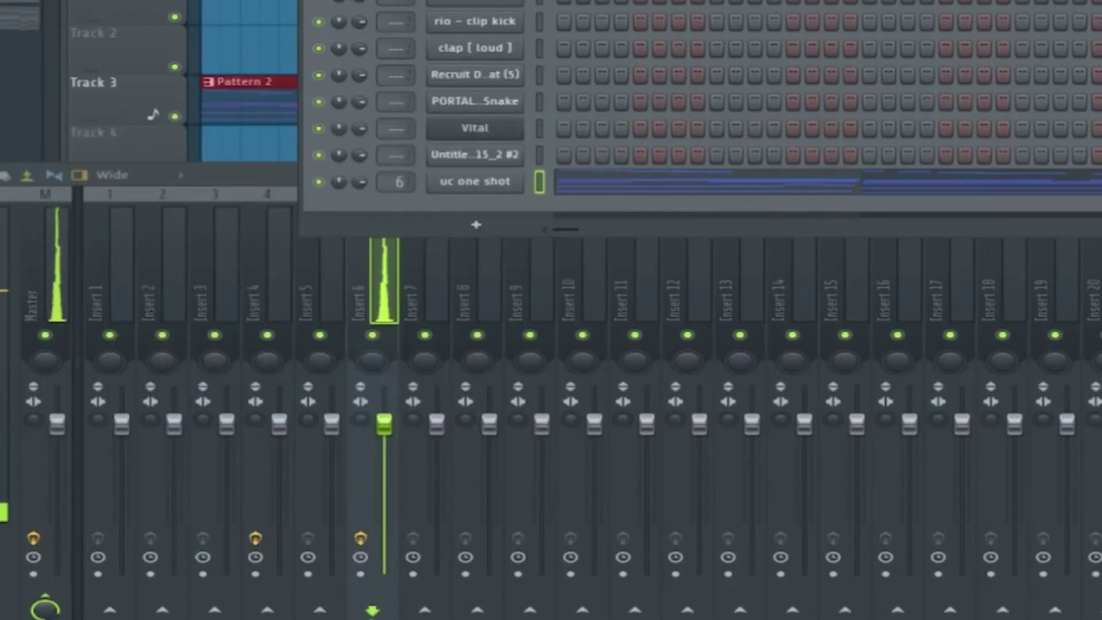
key(space)
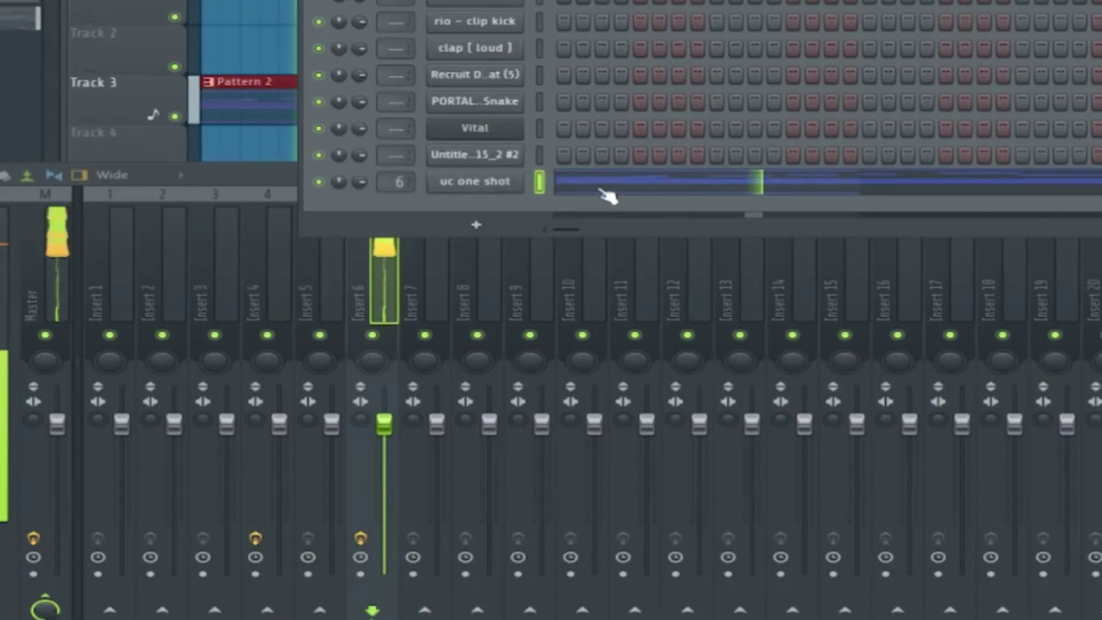
Step: Open the uc one shot channel's piano roll and look over the melody's high and low notes during playback
click(599, 187)
scroll(354, 260, down, 5)
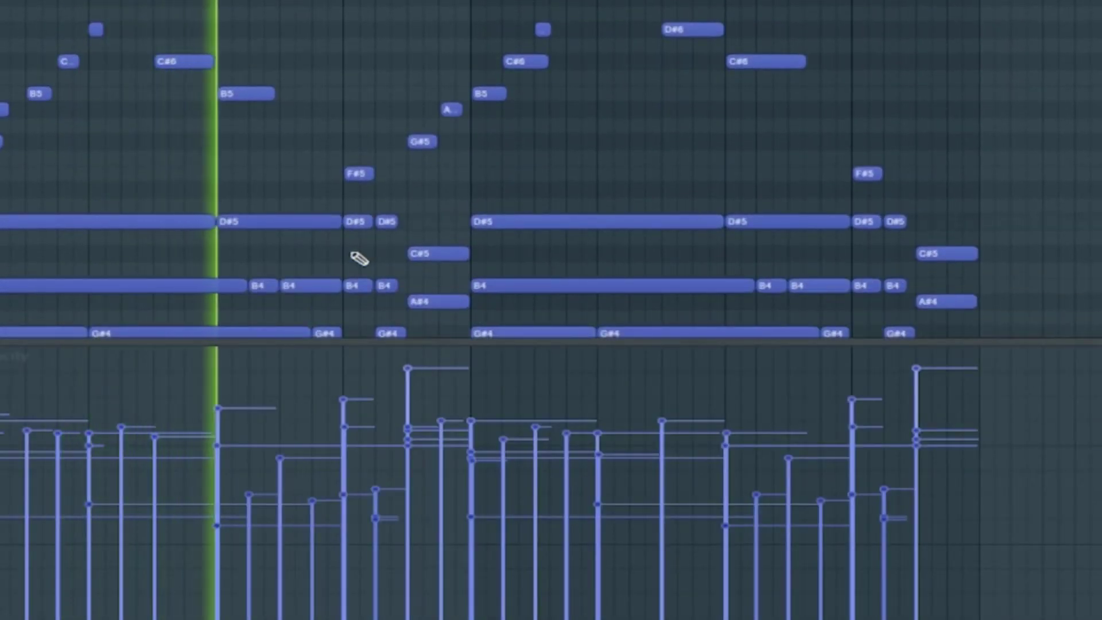
scroll(354, 258, down, 3)
scroll(359, 253, up, 5)
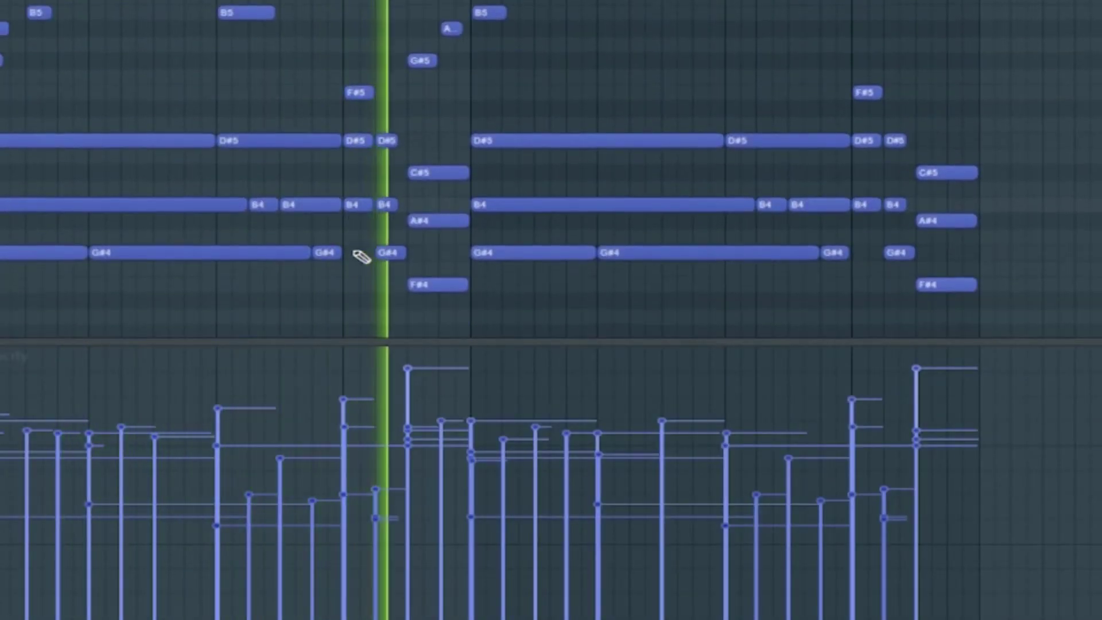
scroll(362, 258, down, 3)
scroll(359, 255, up, 10)
scroll(355, 253, up, 1)
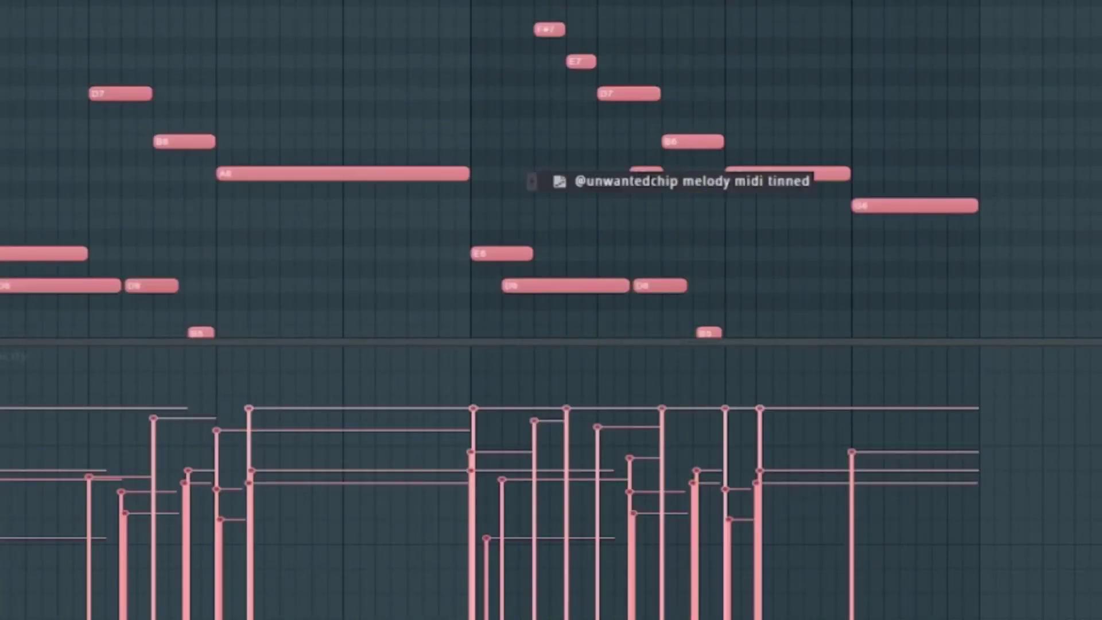
scroll(213, 273, down, 8)
scroll(258, 271, down, 4)
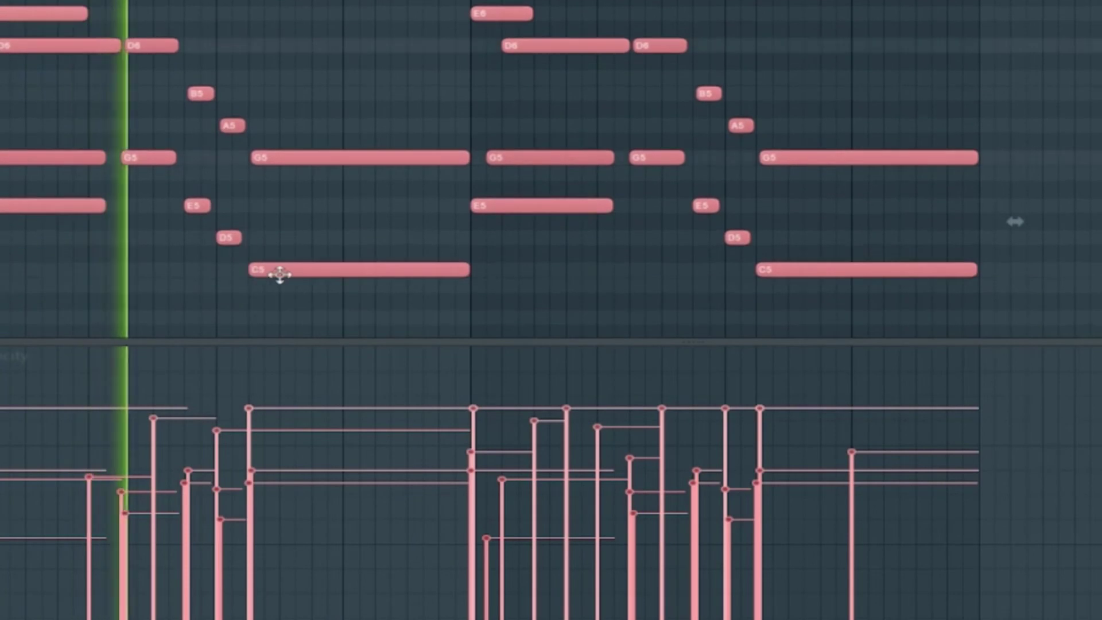
scroll(293, 277, up, 2)
scroll(310, 282, up, 4)
scroll(327, 280, down, 9)
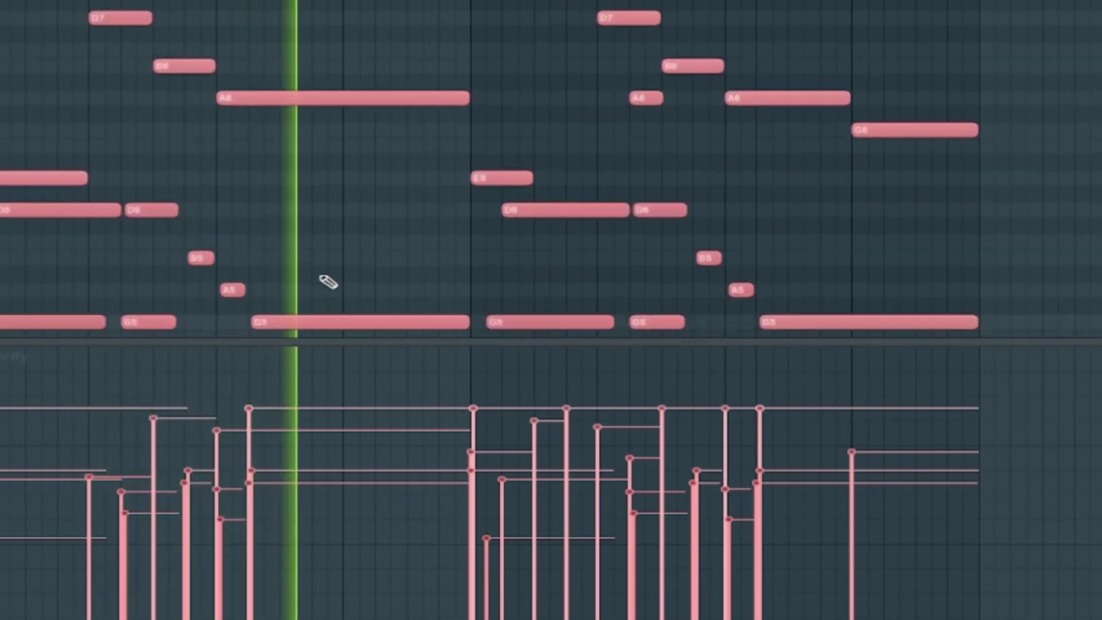
scroll(368, 284, down, 5)
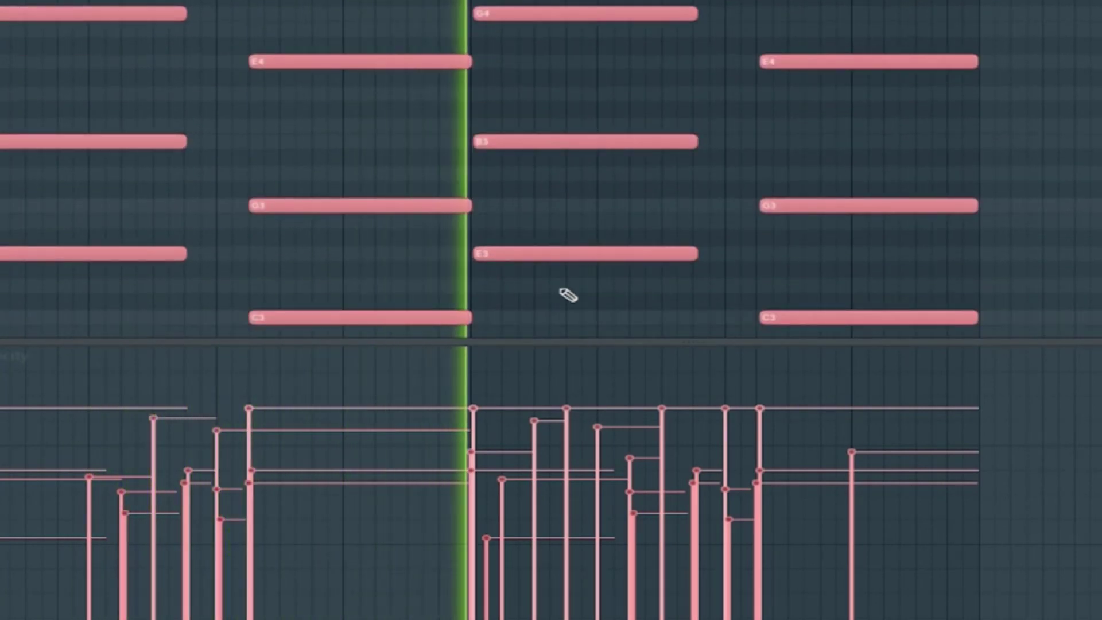
scroll(568, 295, up, 6)
scroll(568, 295, up, 8)
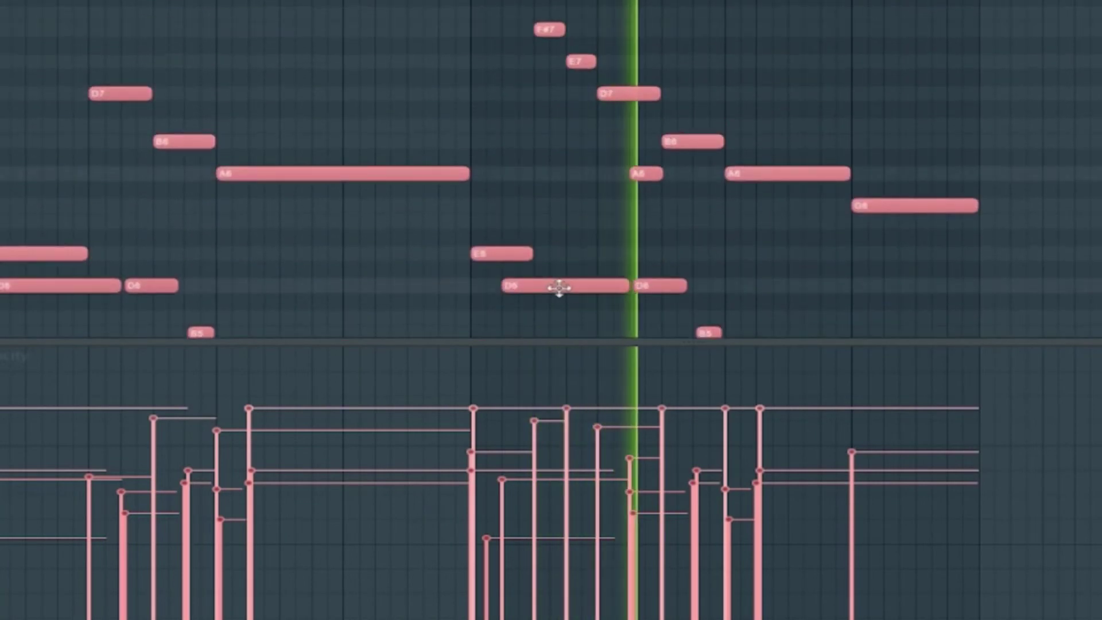
scroll(545, 287, down, 7)
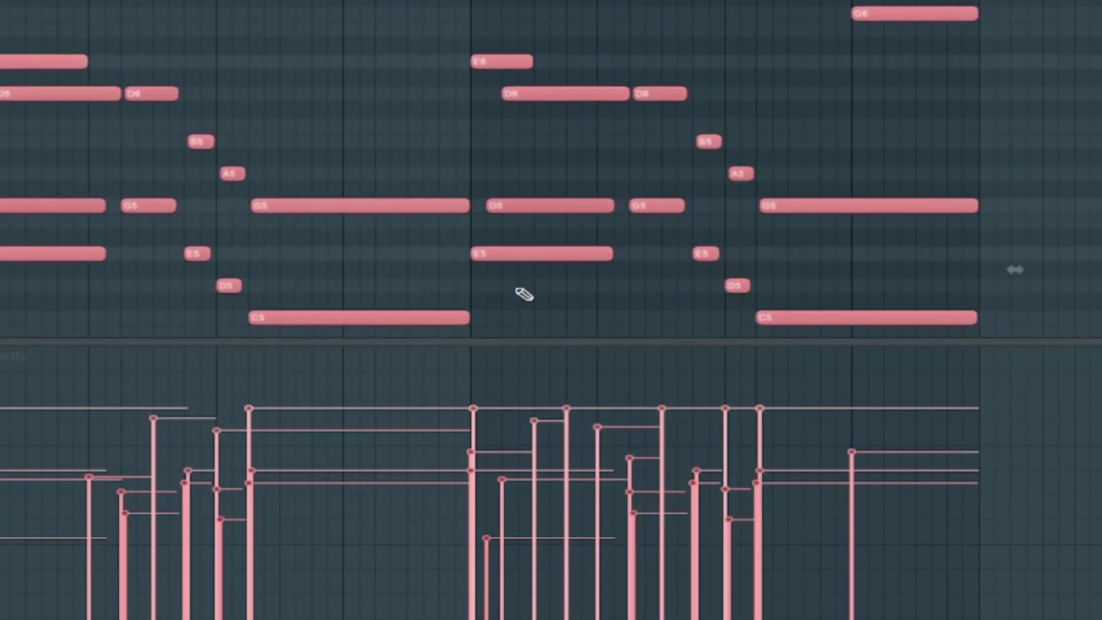
scroll(526, 294, down, 4)
scroll(595, 281, up, 8)
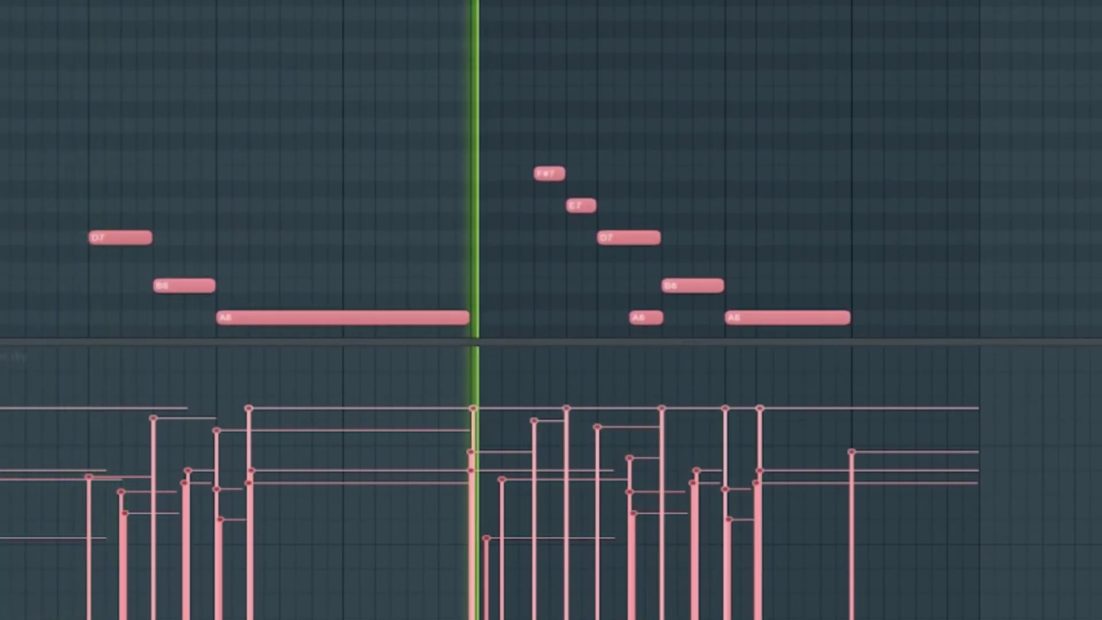
click(667, 95)
key(F6)
key(F7)
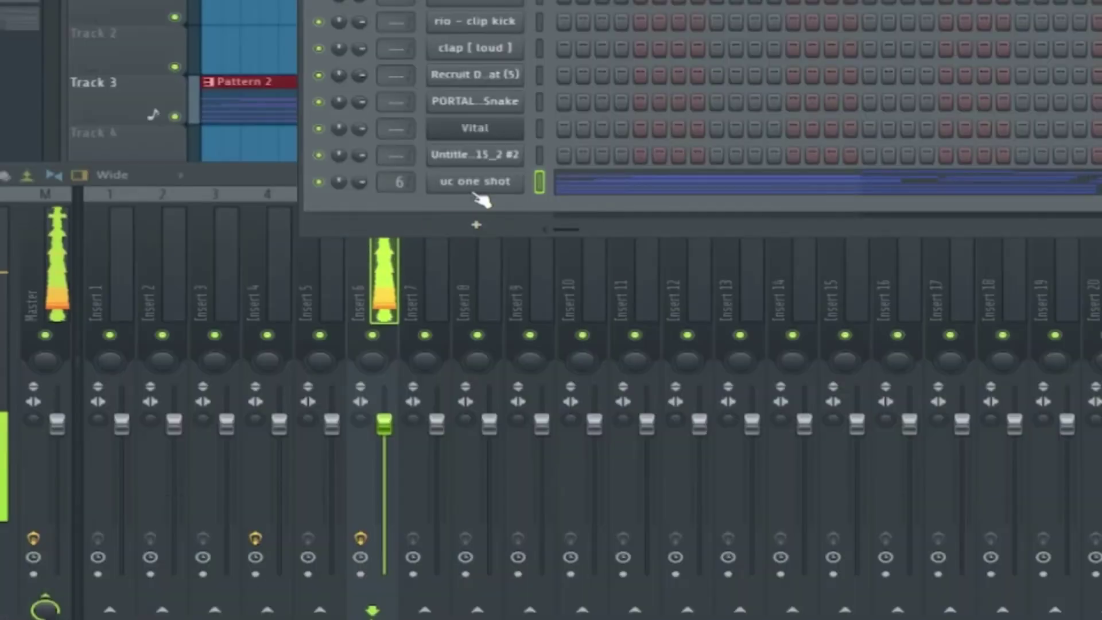
Step: Try the Stretch and Stretch Pro time-stretching modes on the uc one shot sample and close the sampler settings
click(474, 186)
click(571, 170)
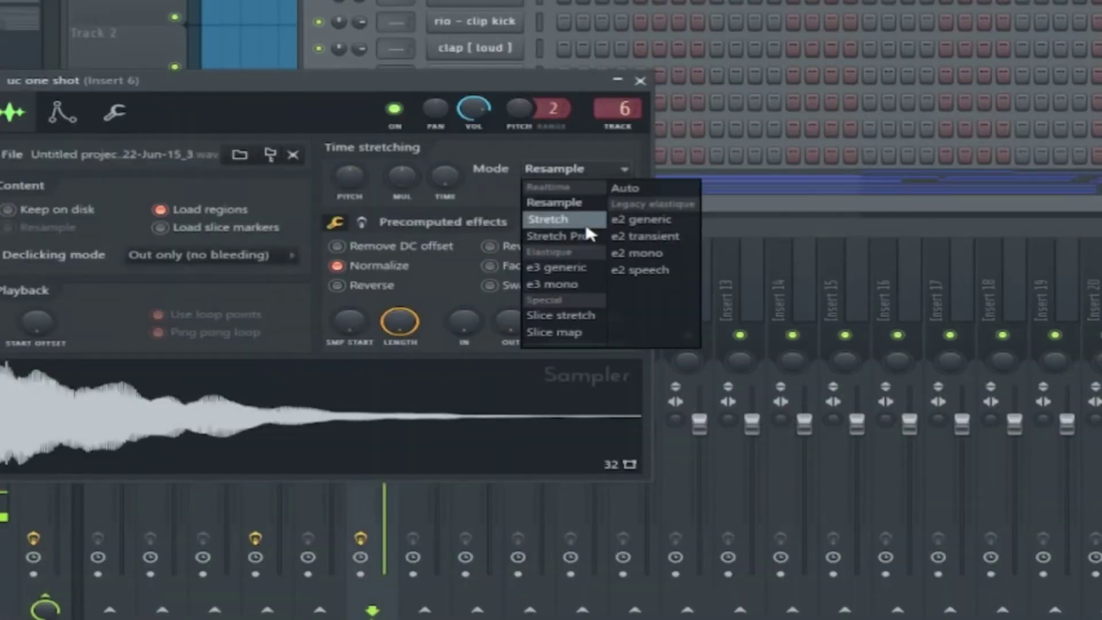
click(566, 219)
click(597, 170)
click(587, 233)
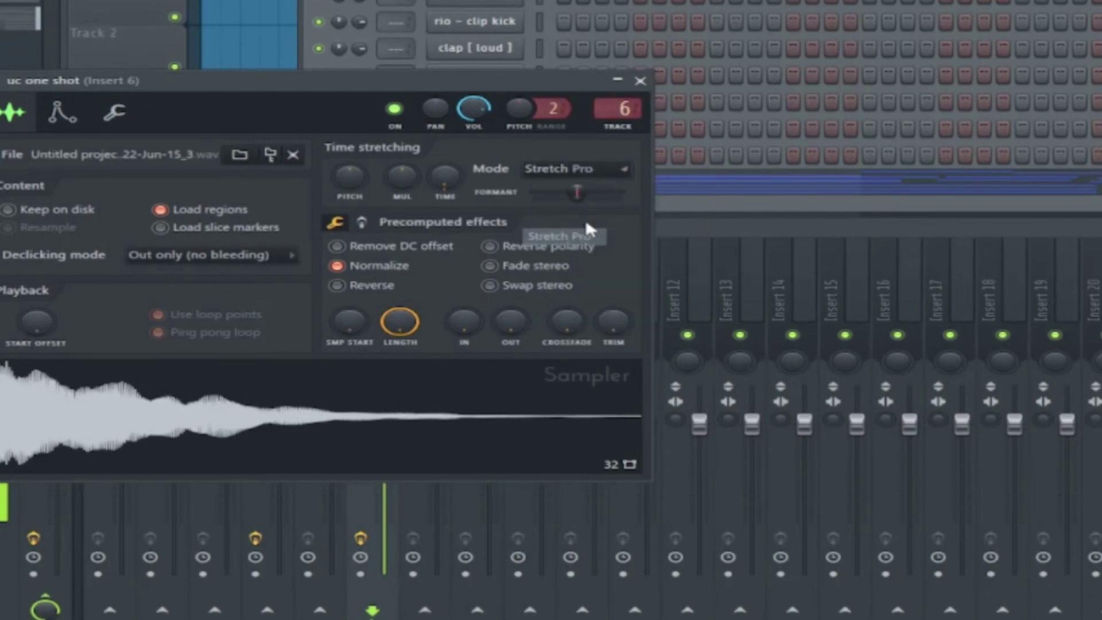
click(640, 81)
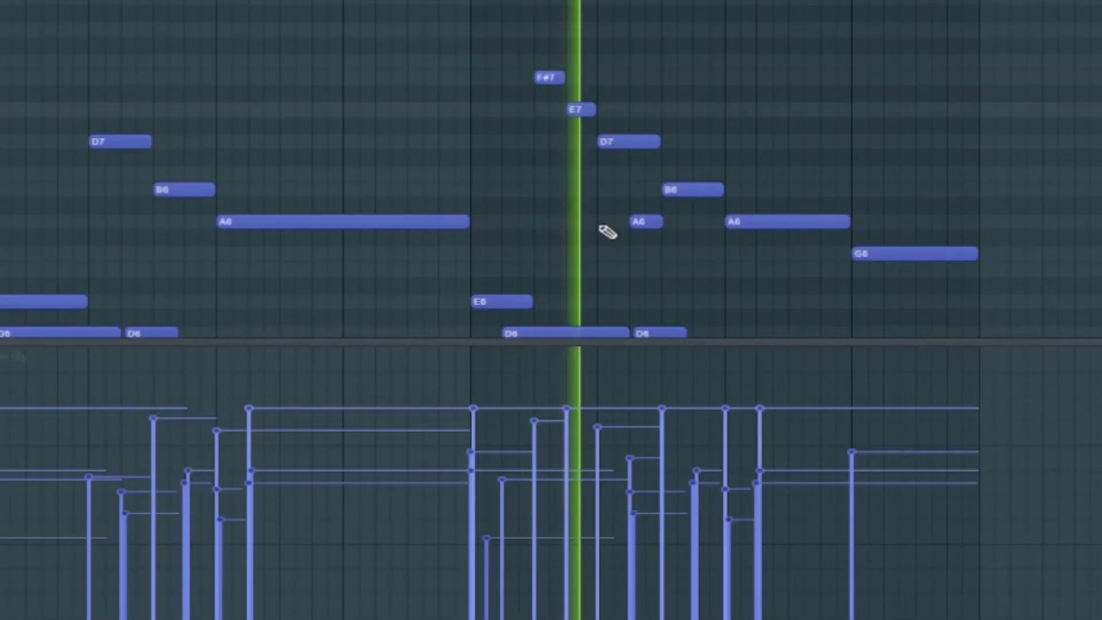
Step: Try the uc one shot sample with the time-stretching mode switched from Stretch Pro to Stretch, and close its settings
scroll(593, 241, down, 8)
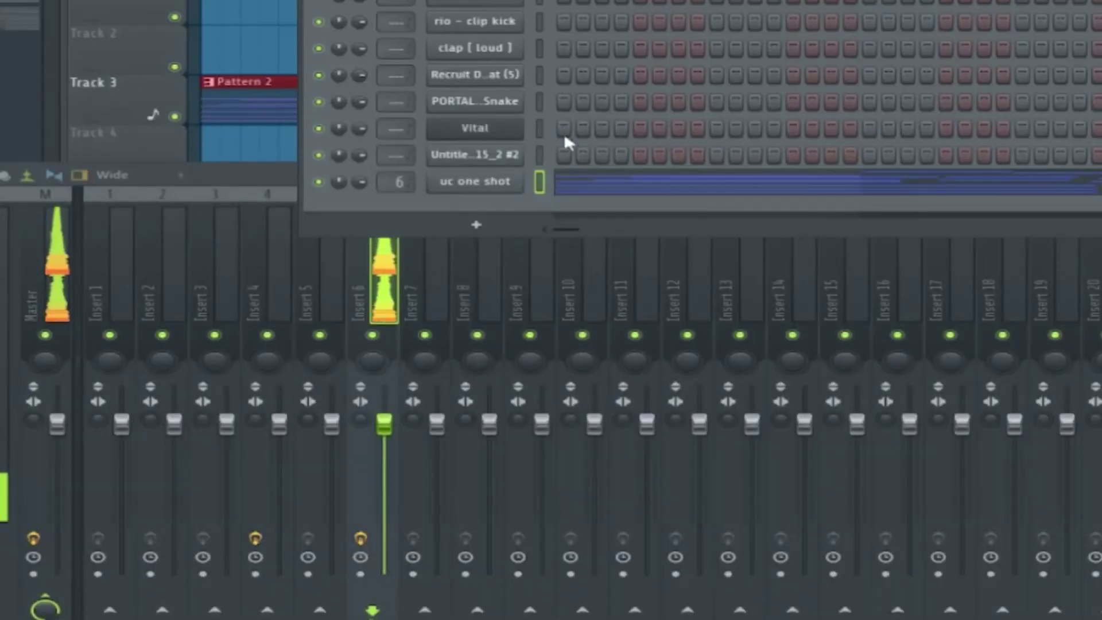
click(460, 181)
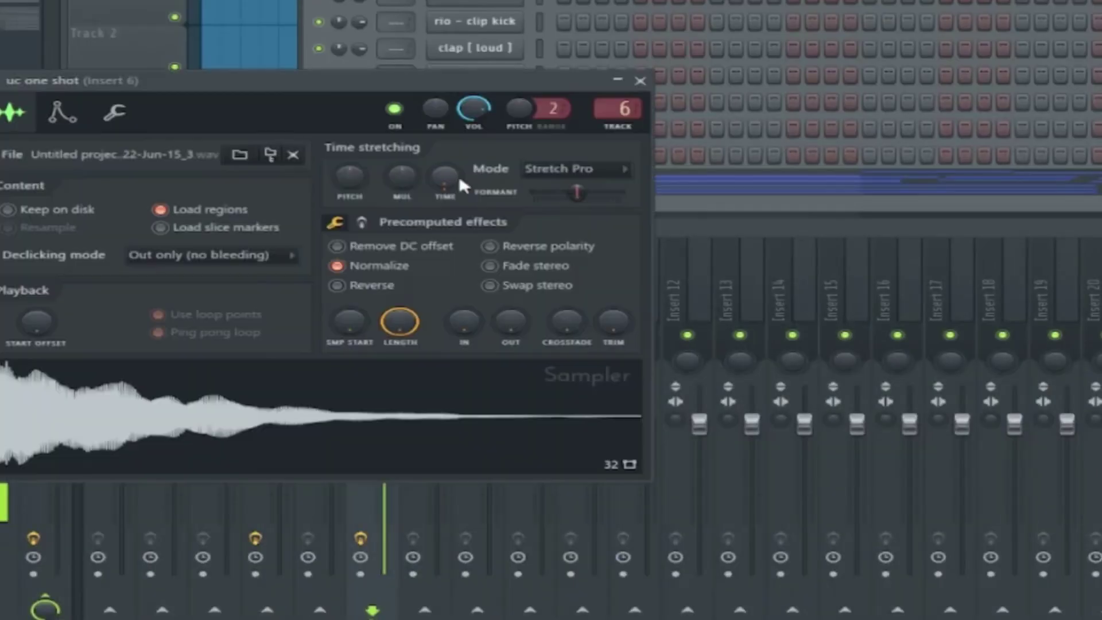
click(580, 174)
click(568, 221)
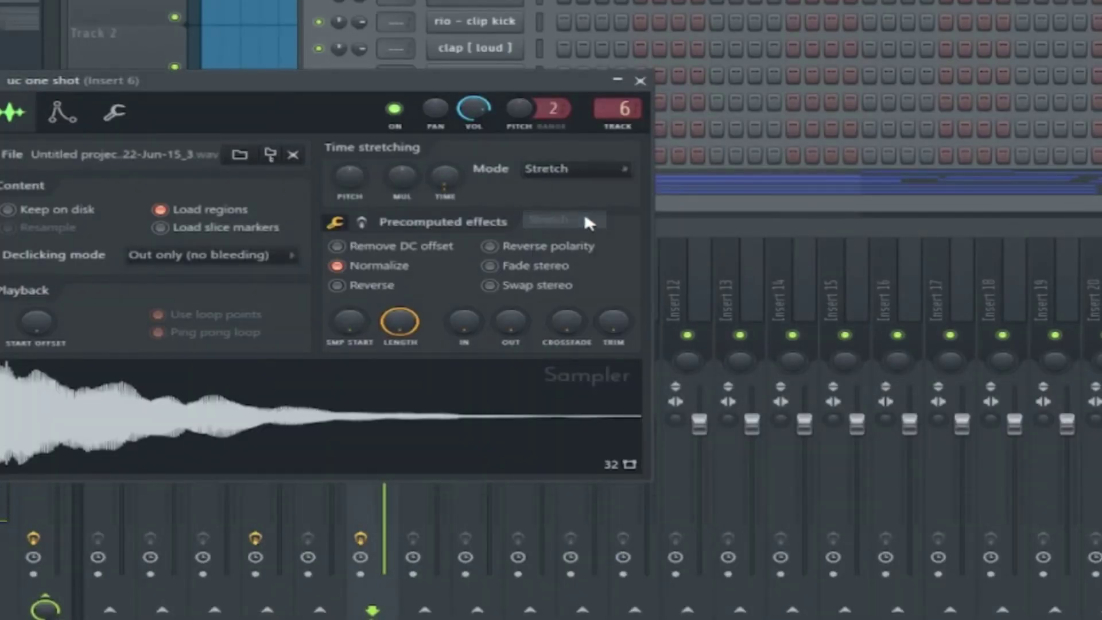
click(640, 82)
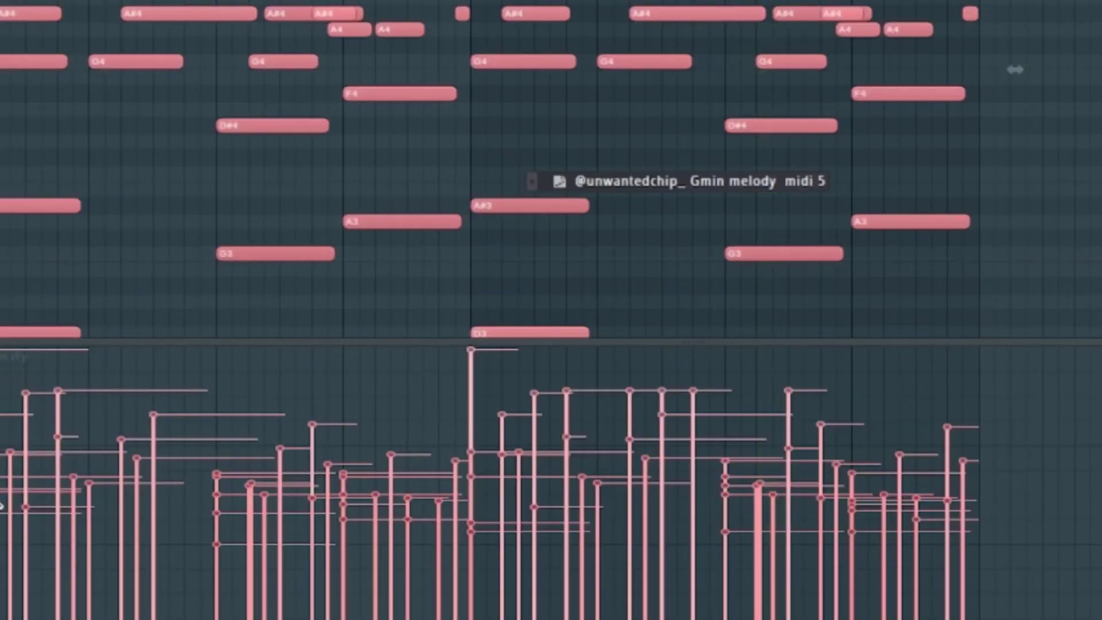
key(space)
scroll(296, 257, up, 7)
scroll(389, 268, down, 3)
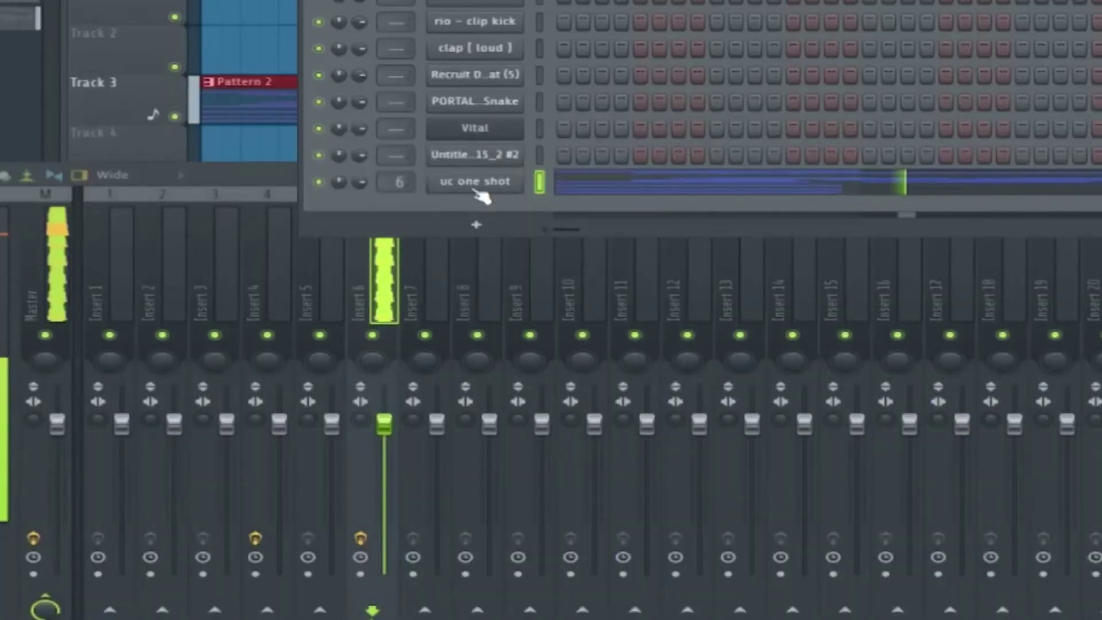
Step: Set the uc one shot sample's time-stretching mode back to Resample and open its envelope settings
click(477, 191)
click(577, 171)
click(604, 203)
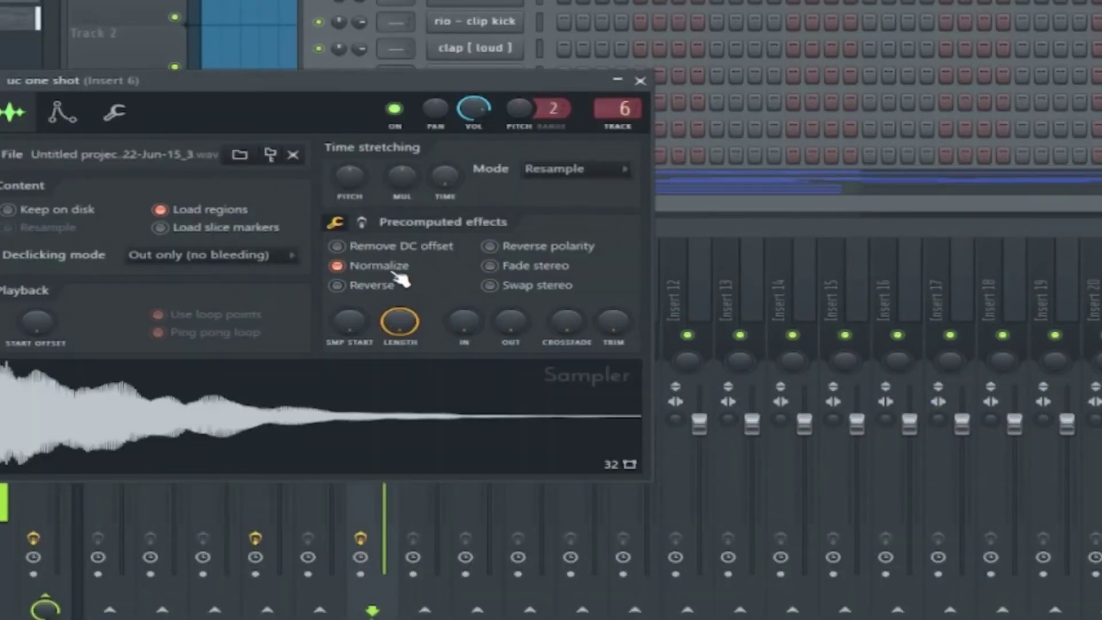
click(62, 112)
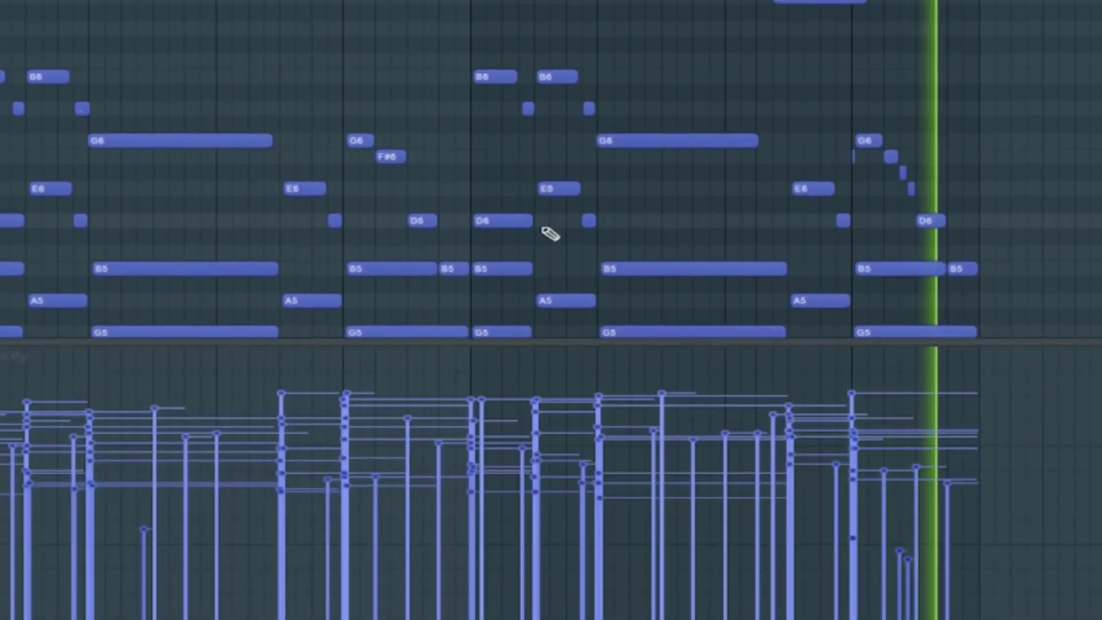
Step: Transpose the uc one shot melody down one octave and check its notes during playback
scroll(546, 230, up, 5)
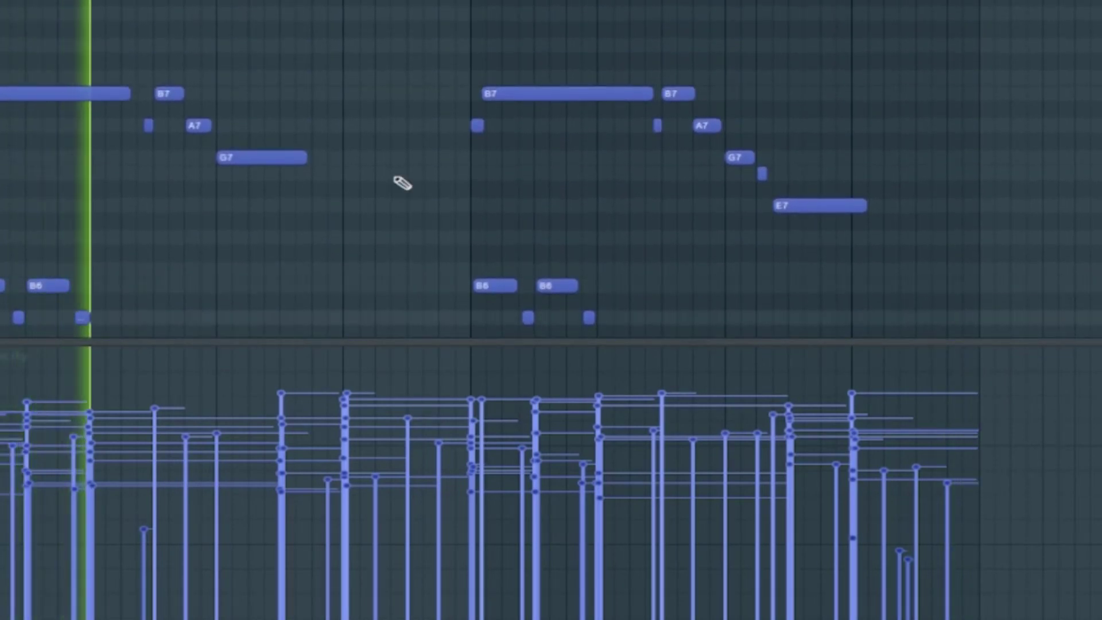
key(ctrl+Down)
scroll(396, 190, up, 3)
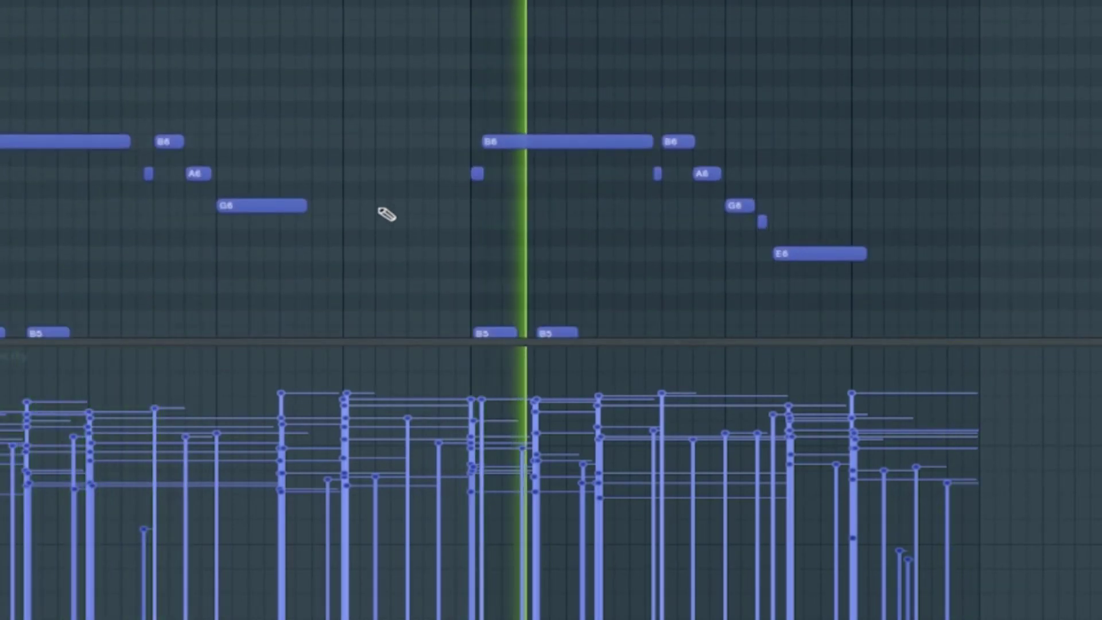
scroll(387, 214, down, 5)
scroll(388, 218, up, 3)
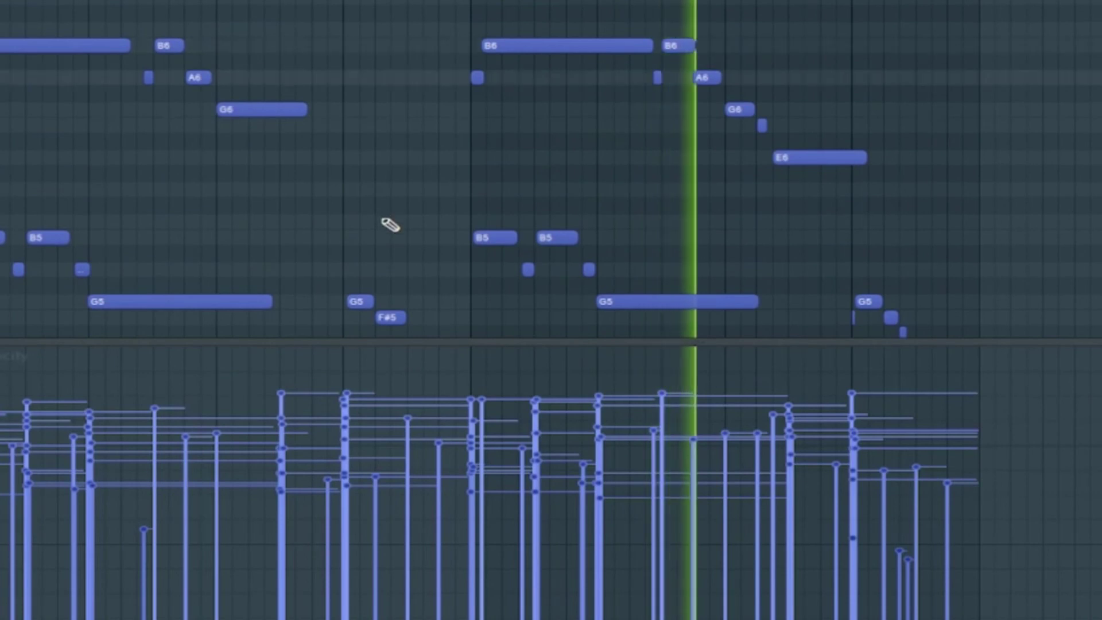
scroll(391, 227, down, 4)
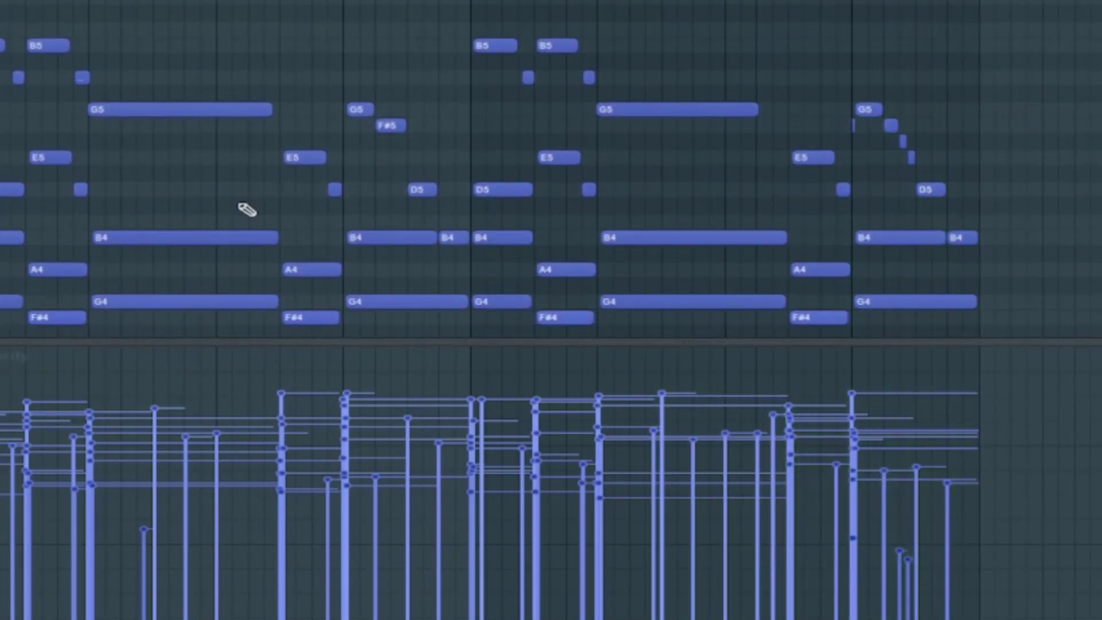
Step: Clear the melody from the uc one shot channel and place a single long note in its piano roll
key(ctrl+a)
key(Delete)
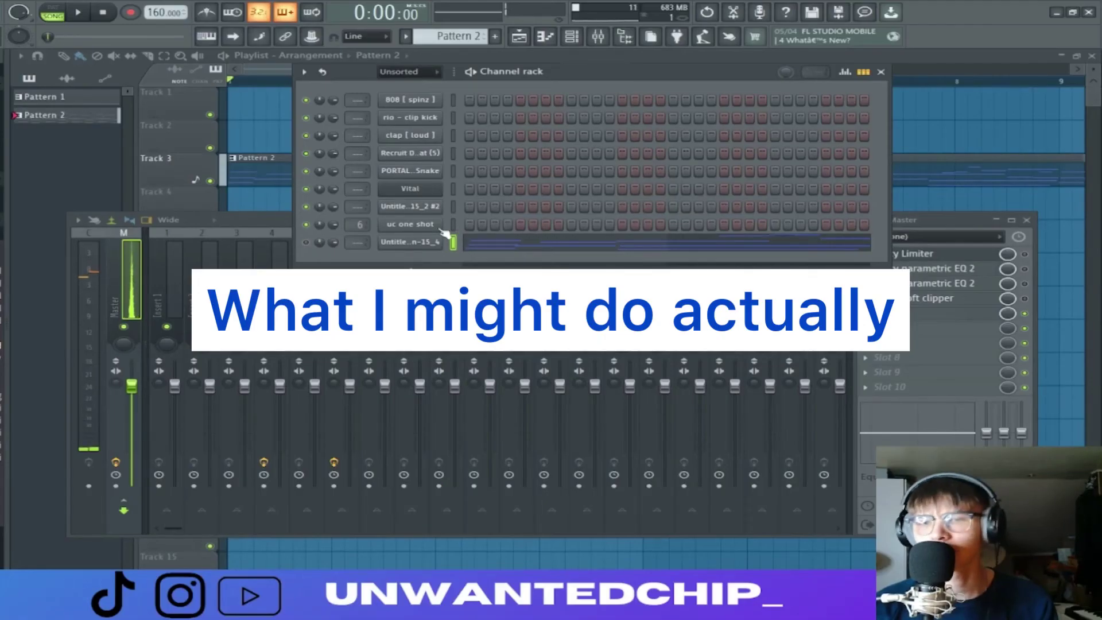
right_click(445, 230)
click(466, 221)
click(12, 276)
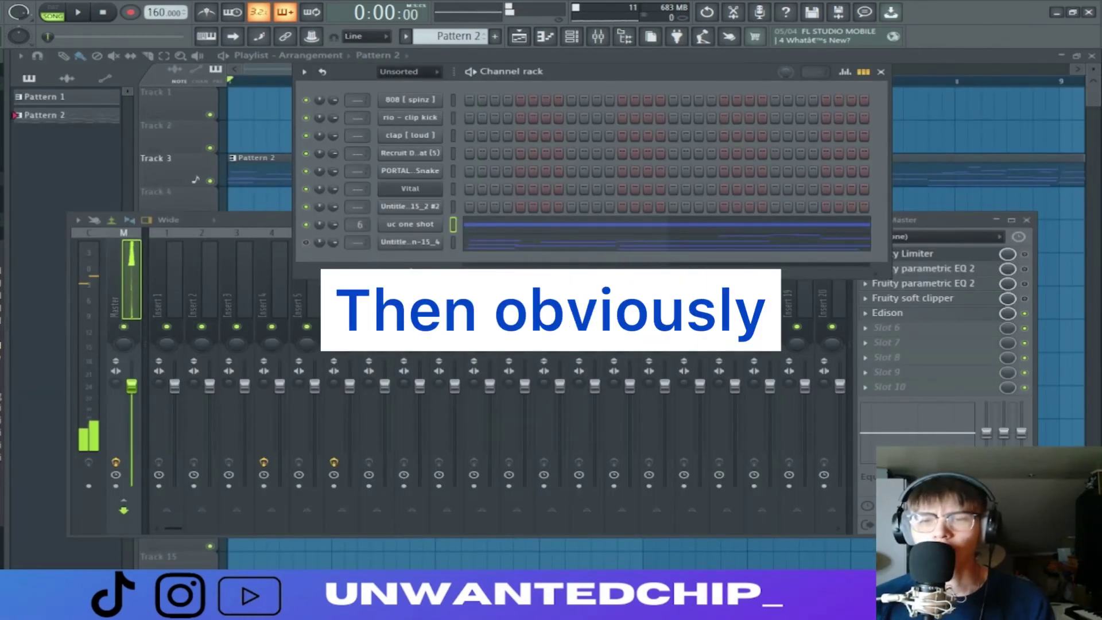
Step: Close the channel rack, clear the previous take in Edison on the Master and record the single uc one shot note
click(882, 72)
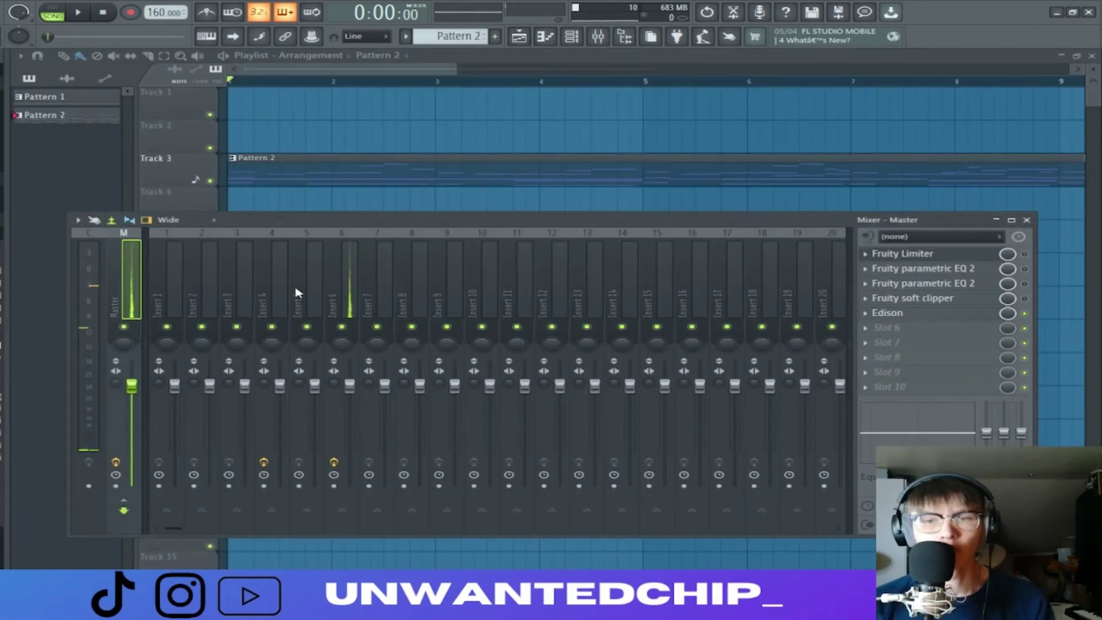
click(348, 289)
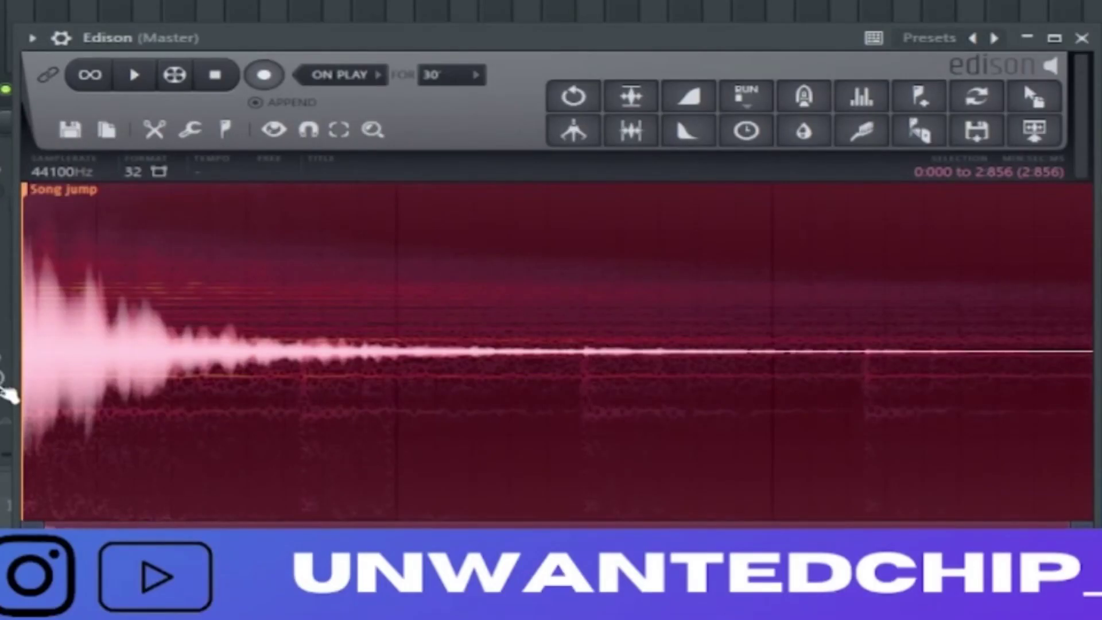
key(Delete)
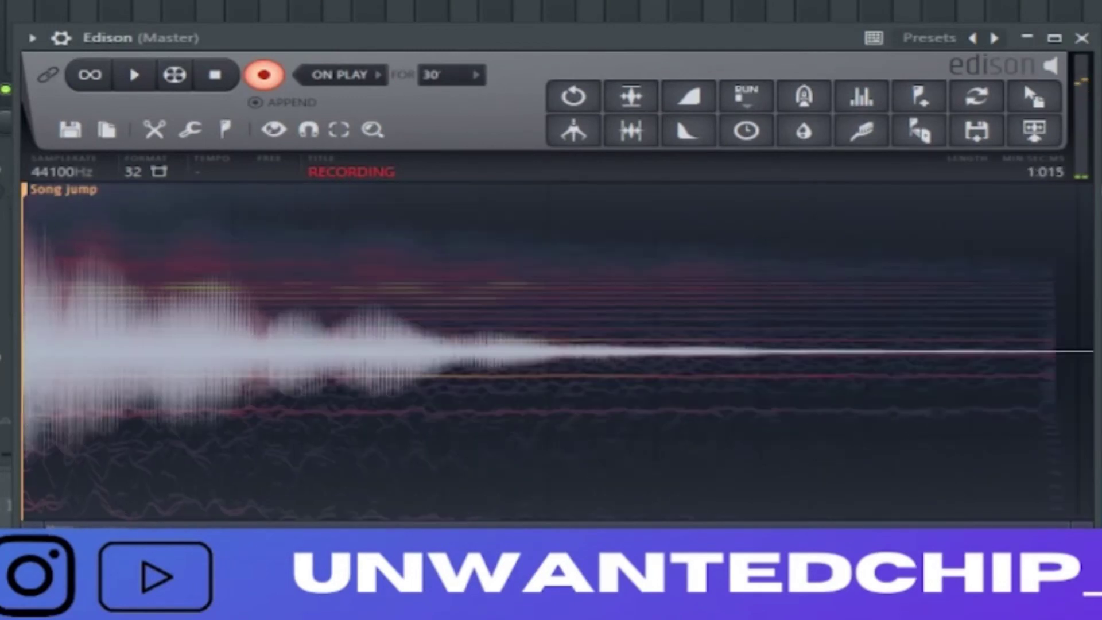
click(263, 89)
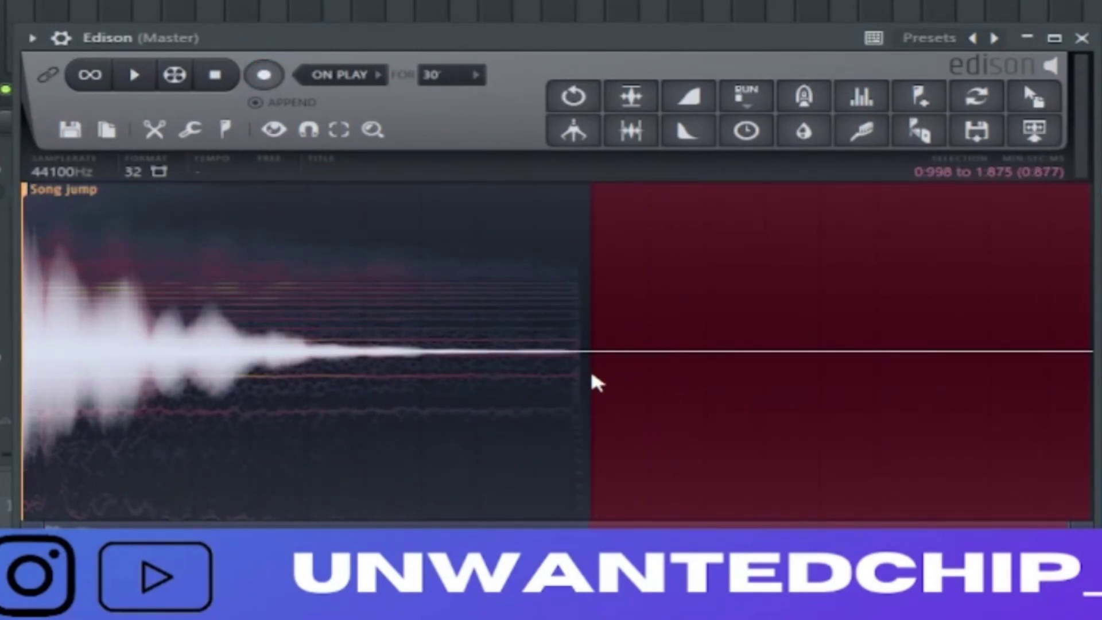
Step: Delete the silent tail from the Edison recording and play the trimmed one shot
key(Delete)
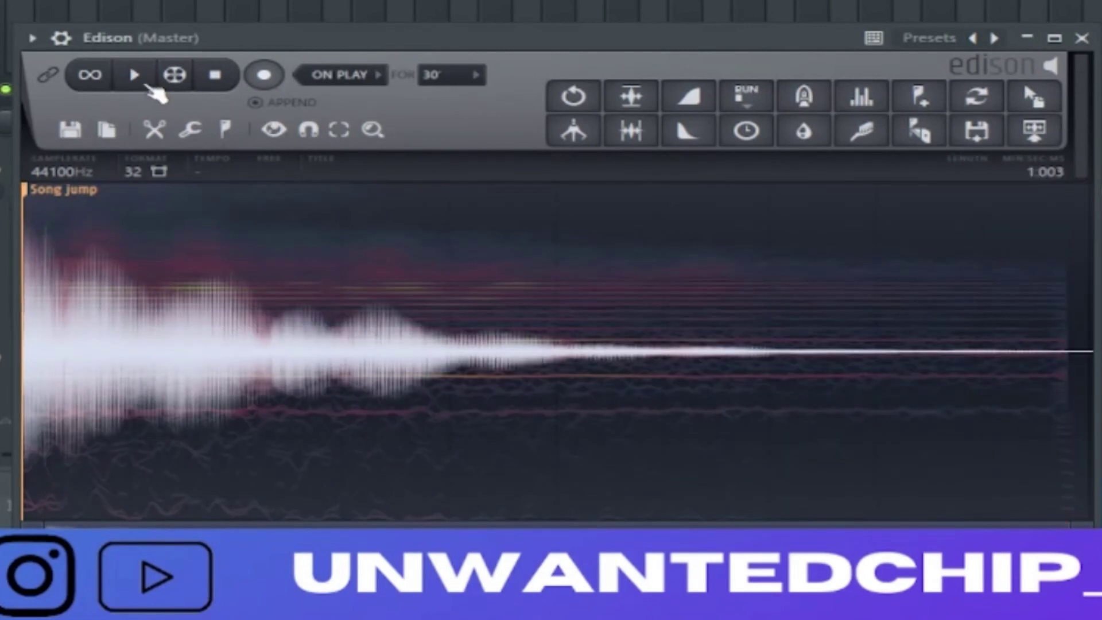
click(148, 86)
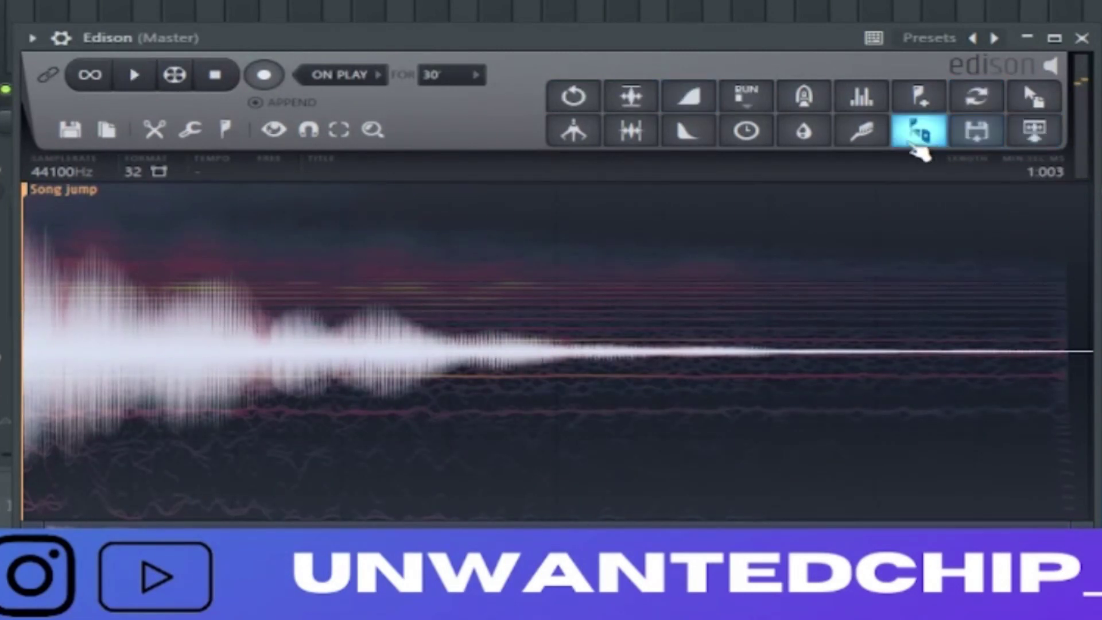
Step: Send the trimmed Edison sample to the channel rack as a new sampler channel and move it to the end of the list
click(1033, 95)
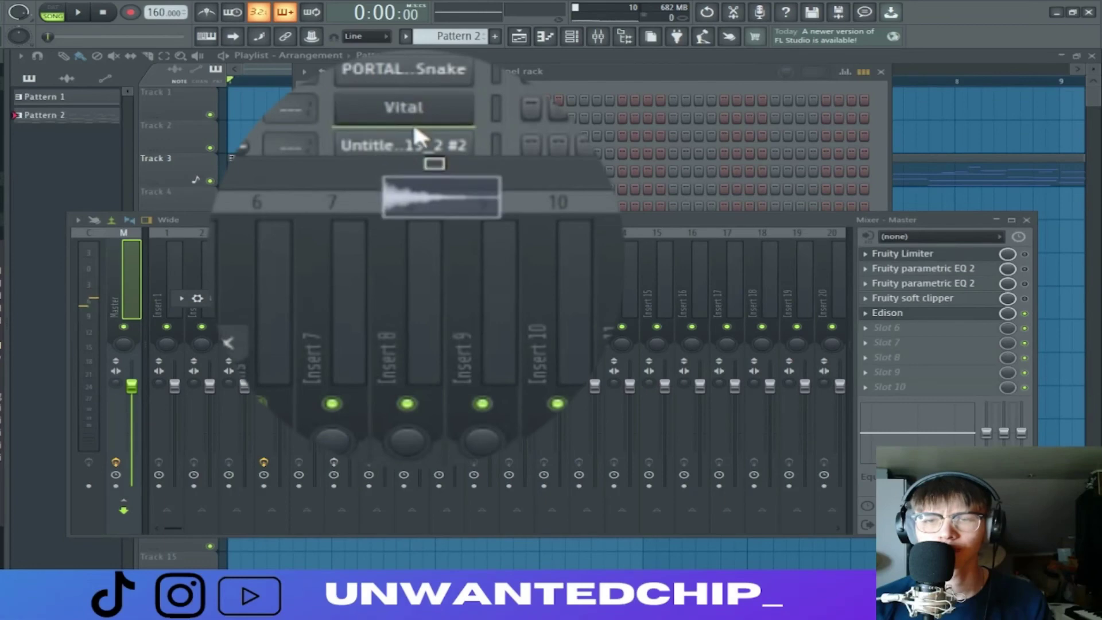
drag(414, 129, 414, 183)
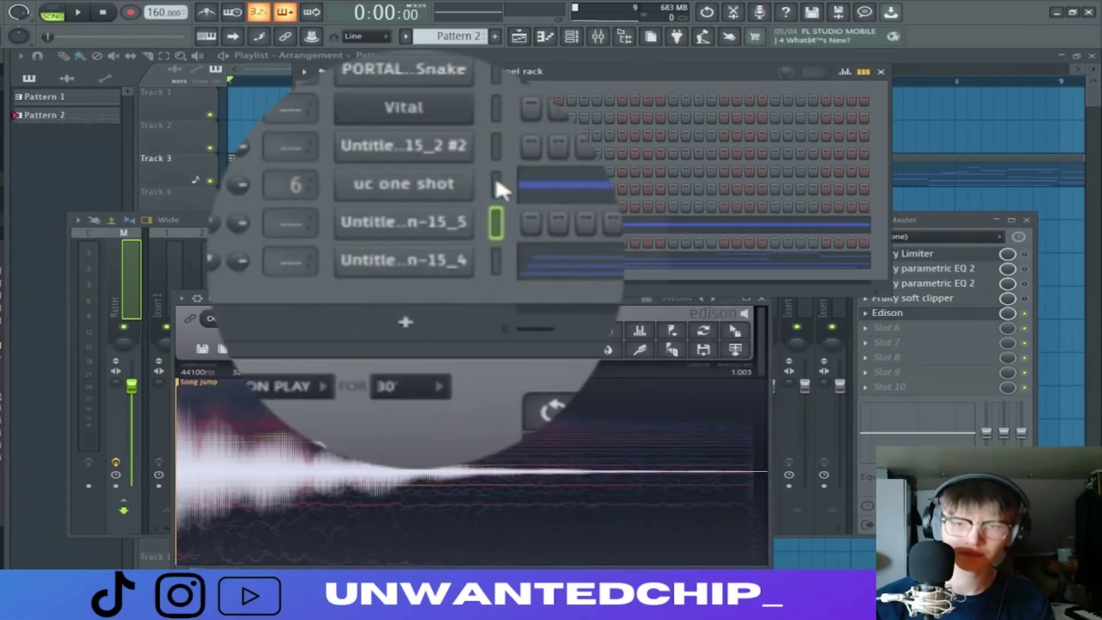
key(alt+Down)
Step: Open the name editor for the newly added sampler channel
right_click(465, 260)
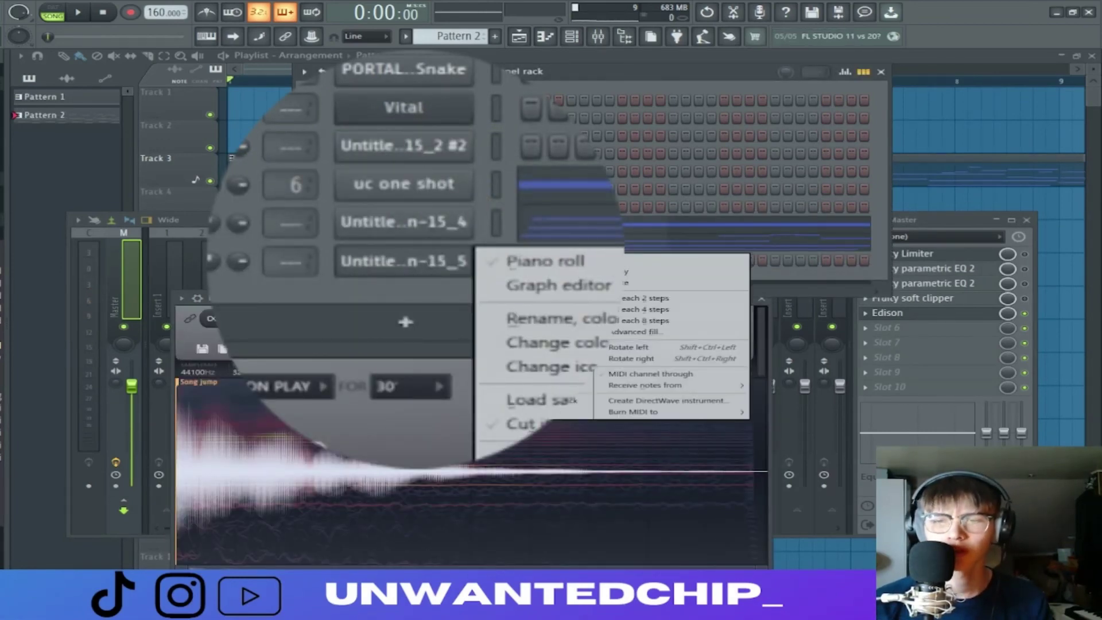
mouse_move(476, 352)
click(591, 318)
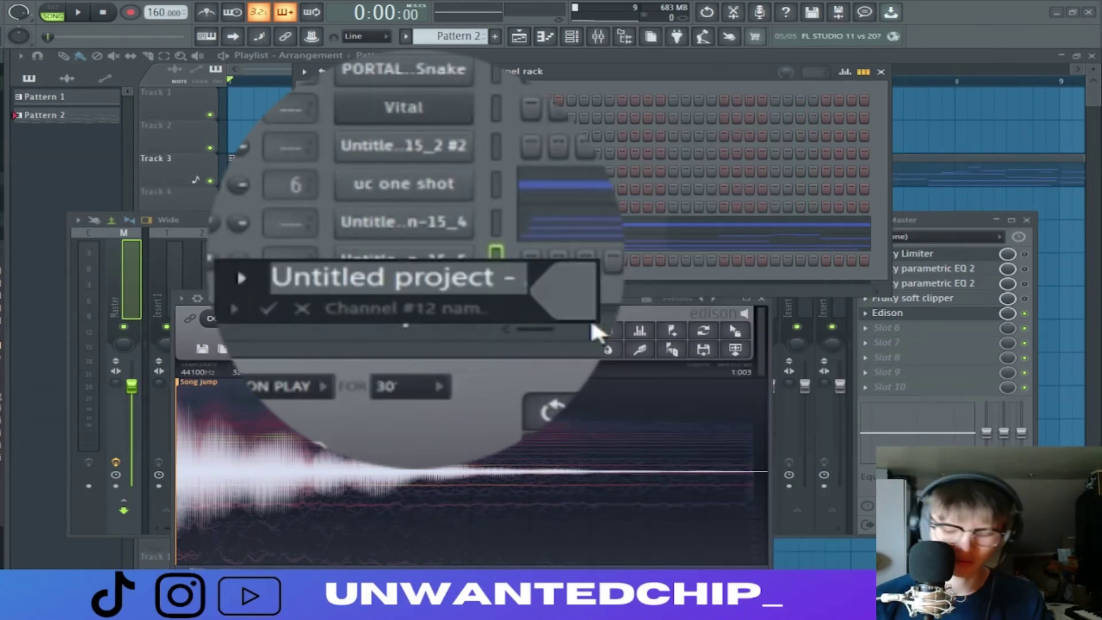